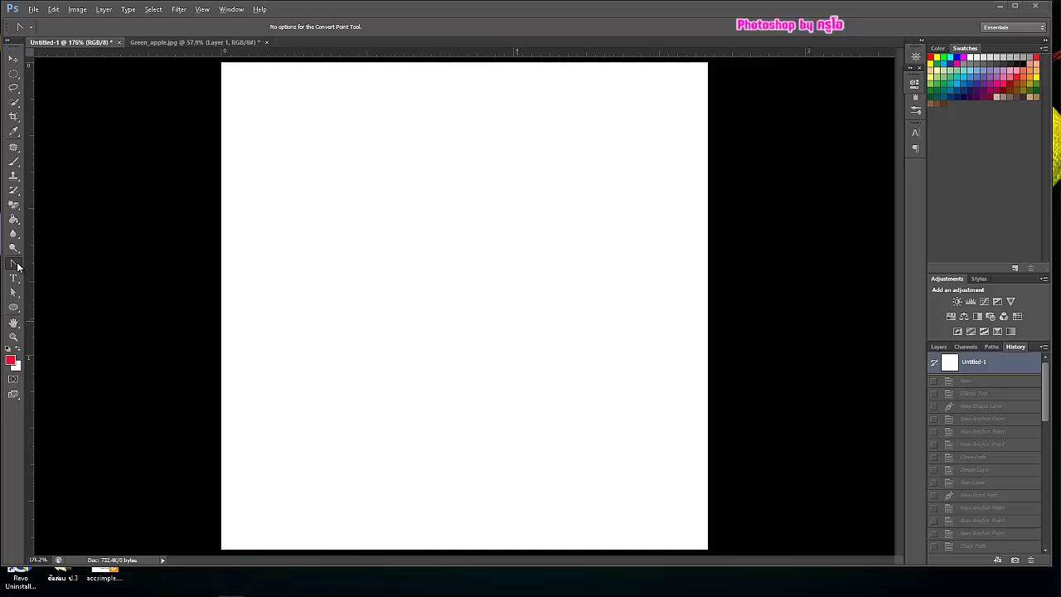
- Show the Layers panel and select the standard Pen Tool in Path mode
click(934, 349)
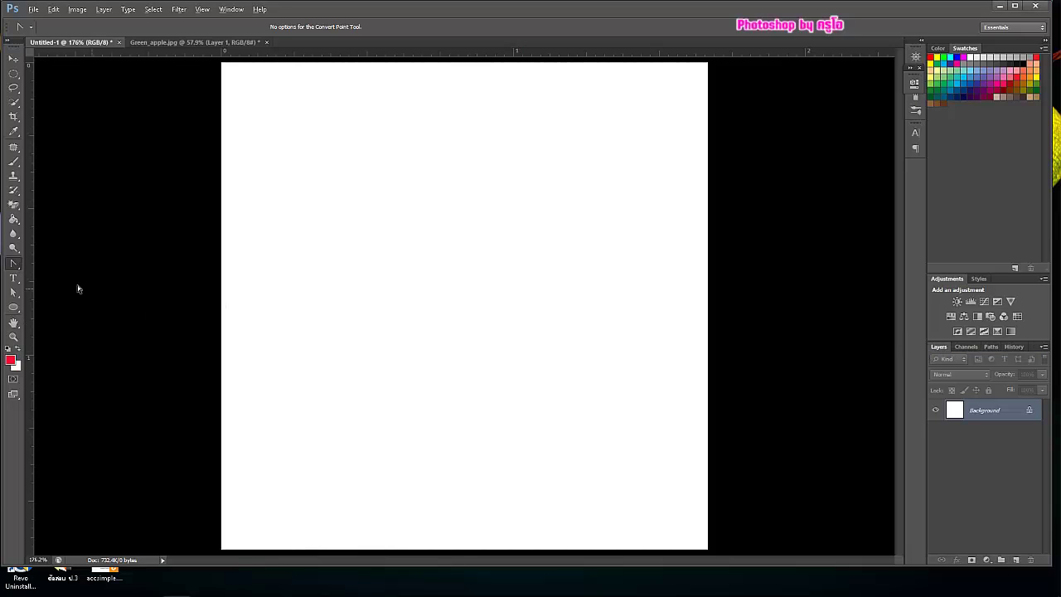
click(17, 267)
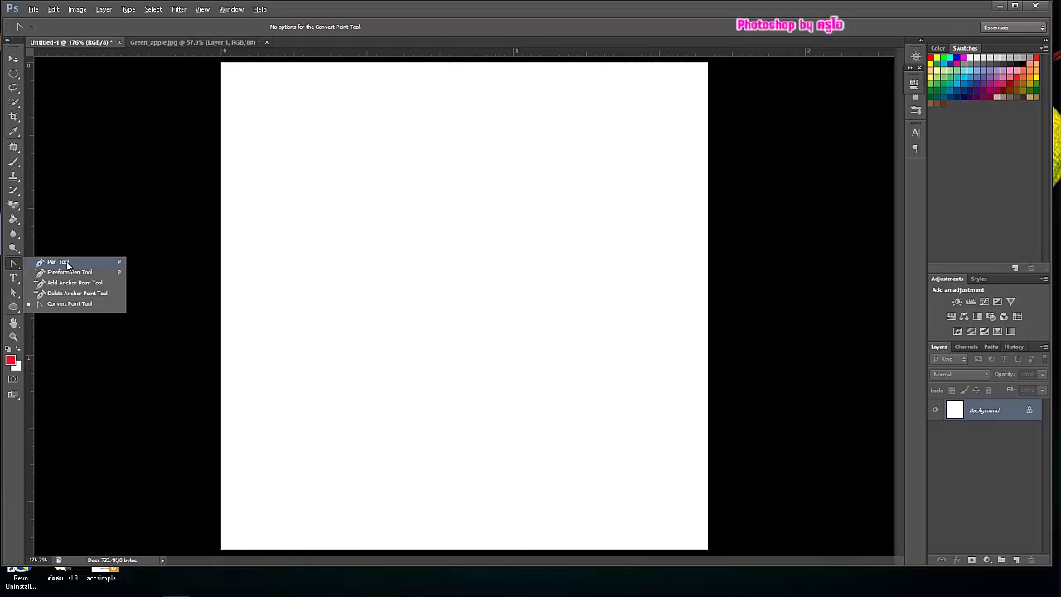
click(67, 264)
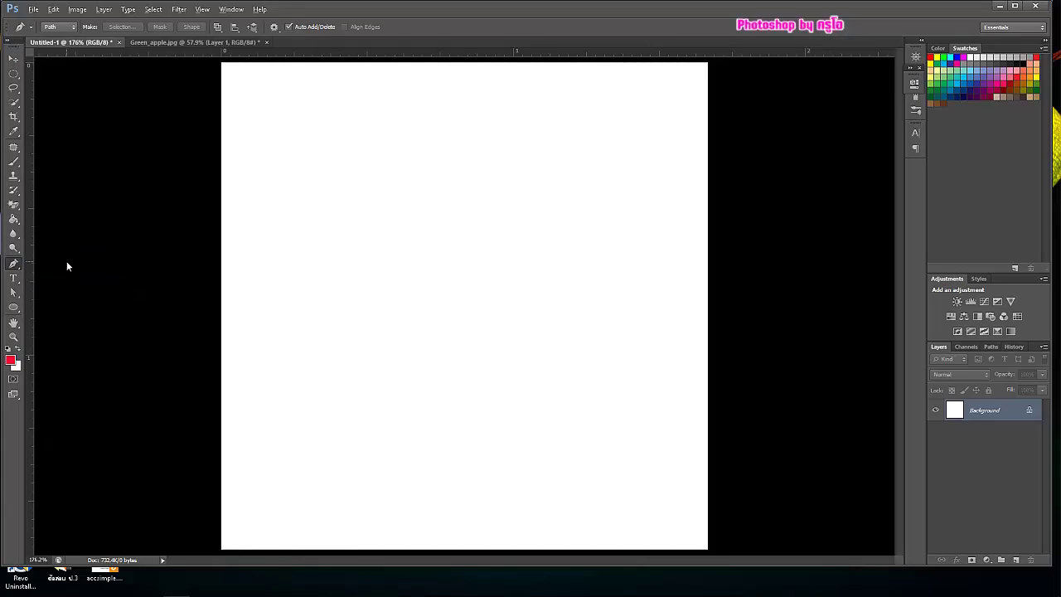
click(67, 29)
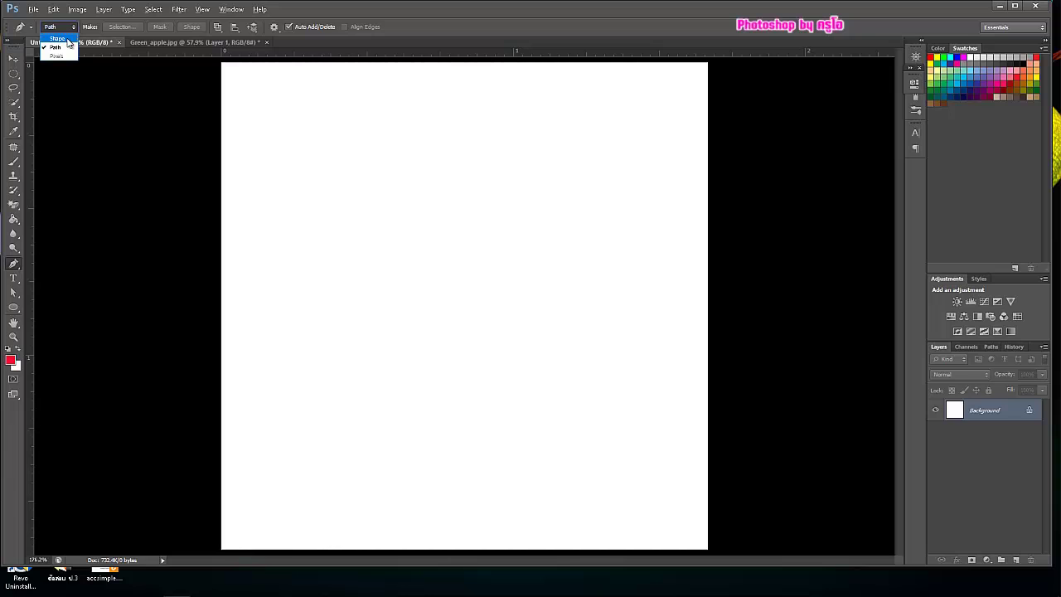
click(23, 309)
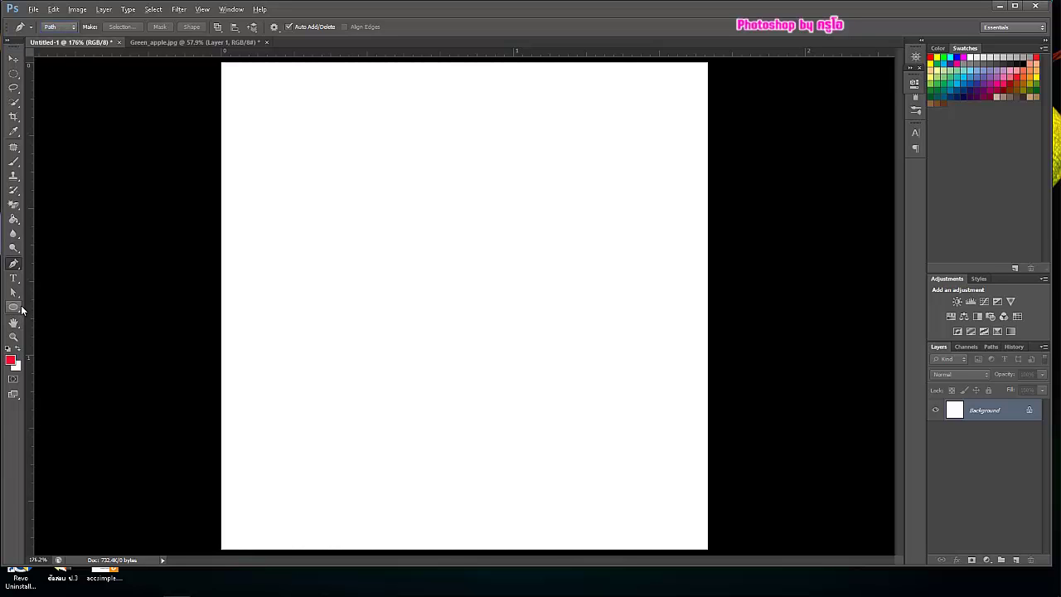
click(20, 308)
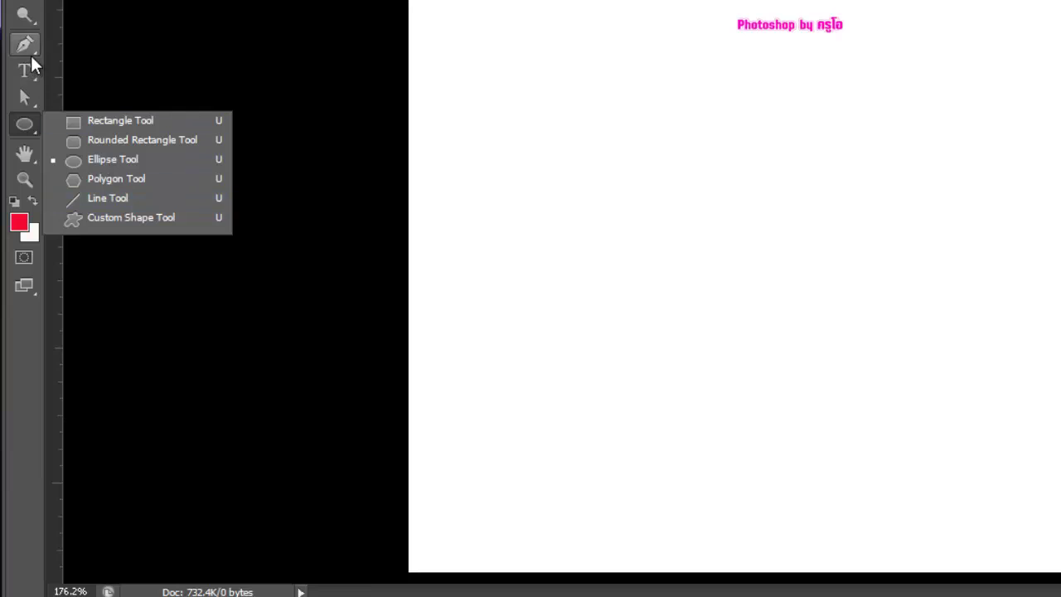
click(108, 121)
drag(374, 132, 466, 216)
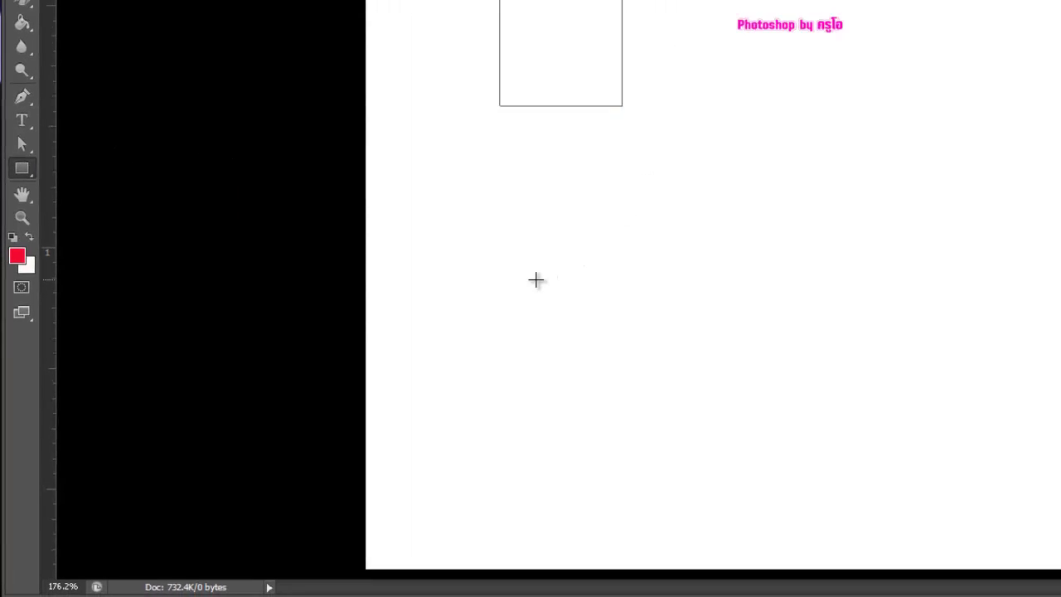
drag(401, 346, 514, 412)
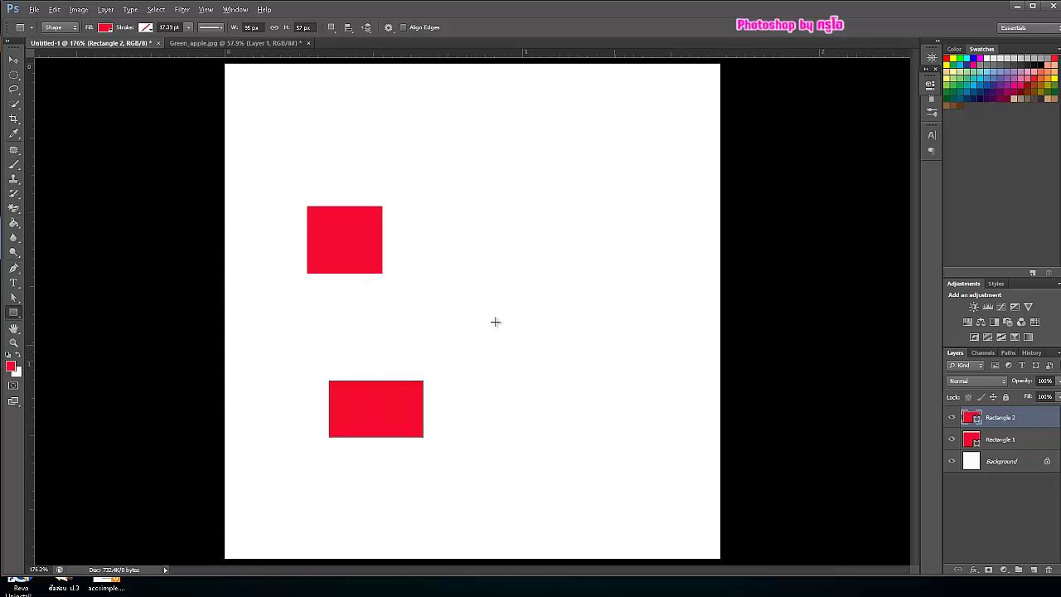
click(1033, 352)
click(1001, 375)
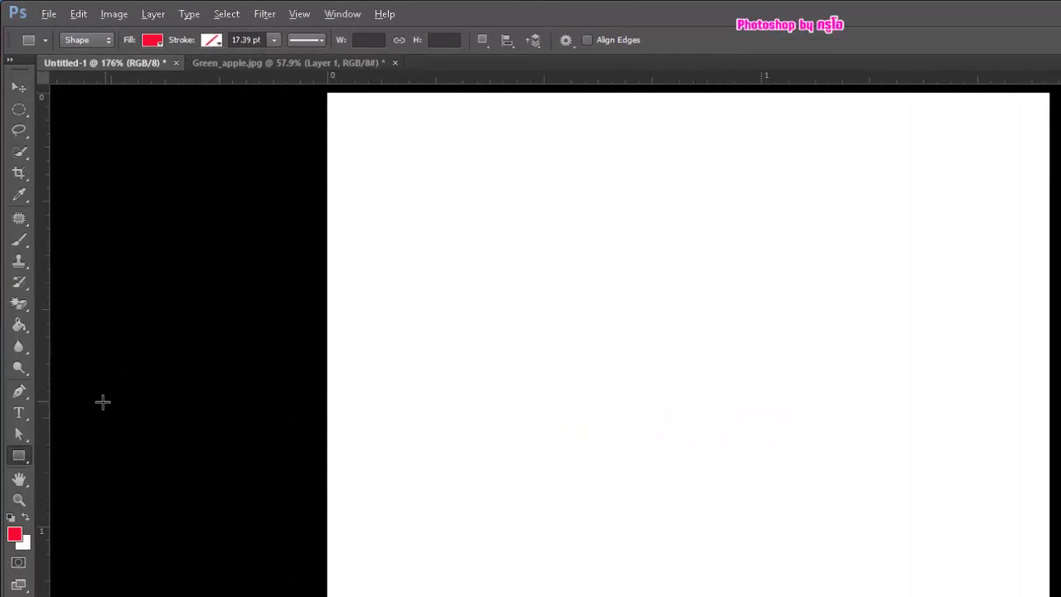
- Select the standard Pen Tool and switch its mode from Path to Shape
click(25, 395)
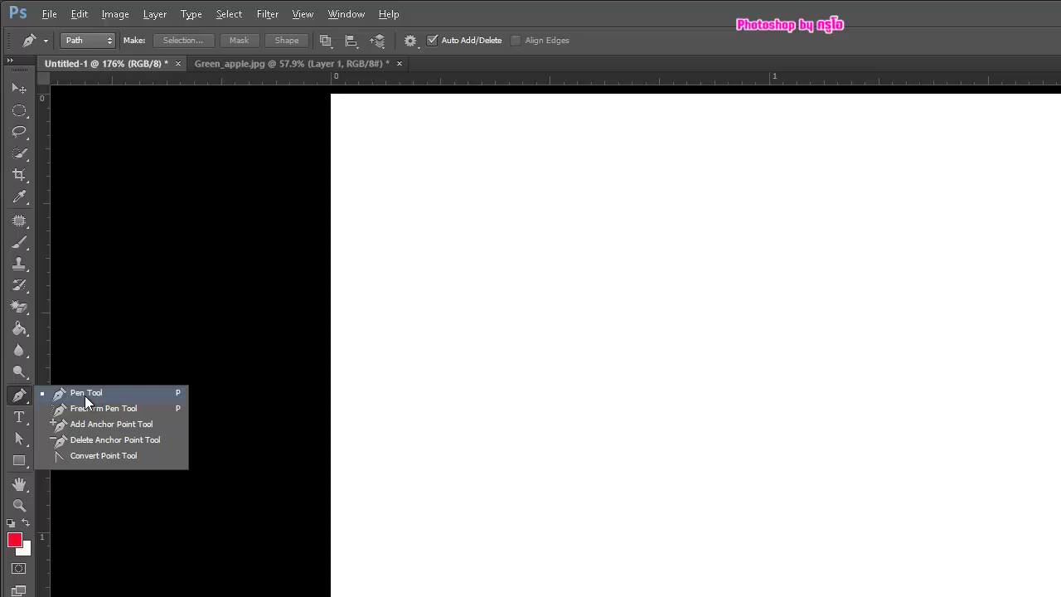
click(85, 396)
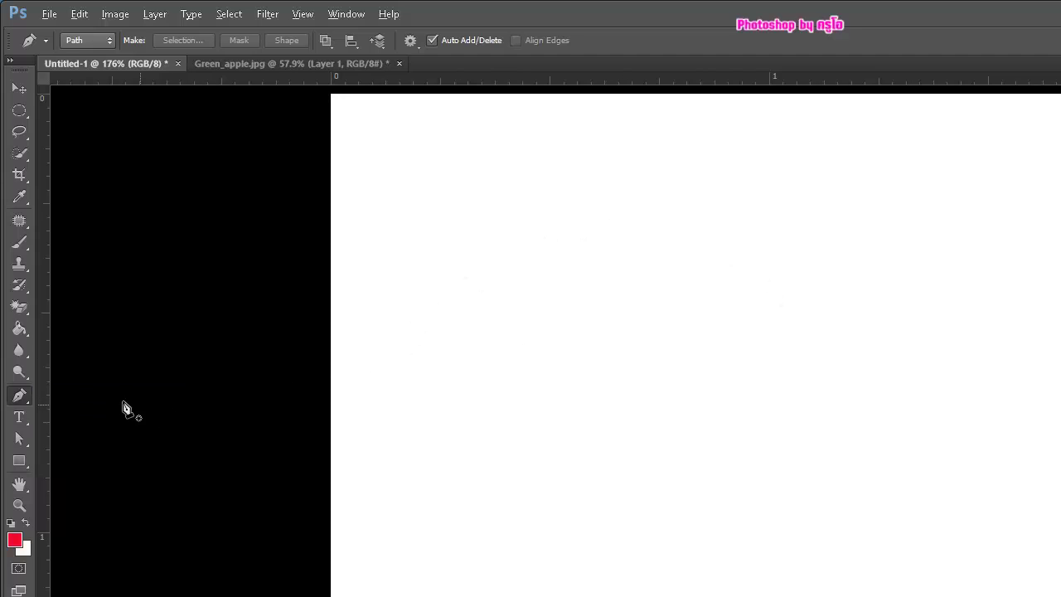
click(96, 41)
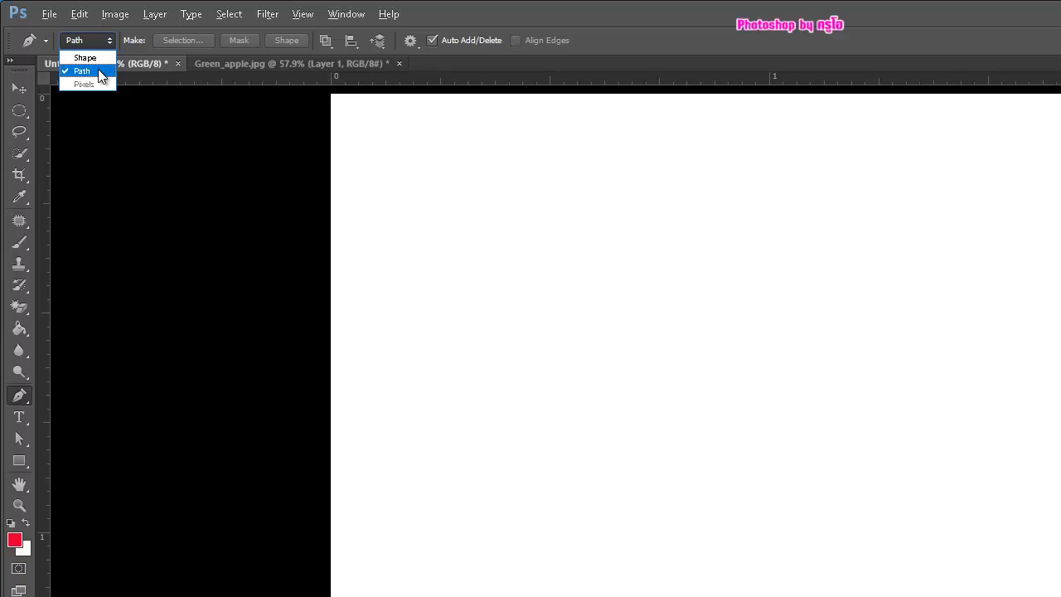
click(91, 57)
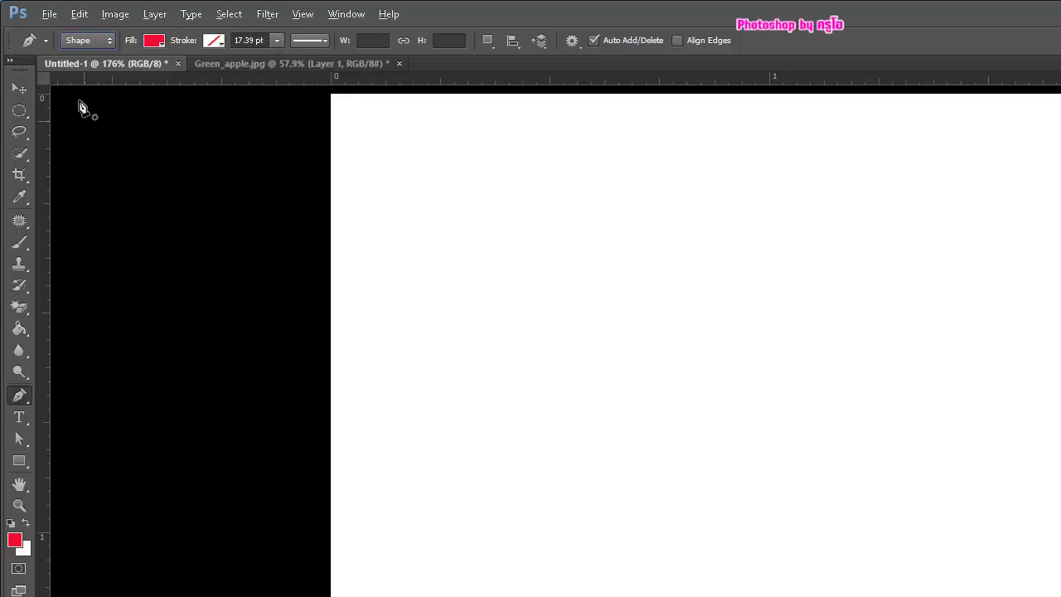
- Place four anchors forming a red quadrilateral near the top of the canvas
click(510, 183)
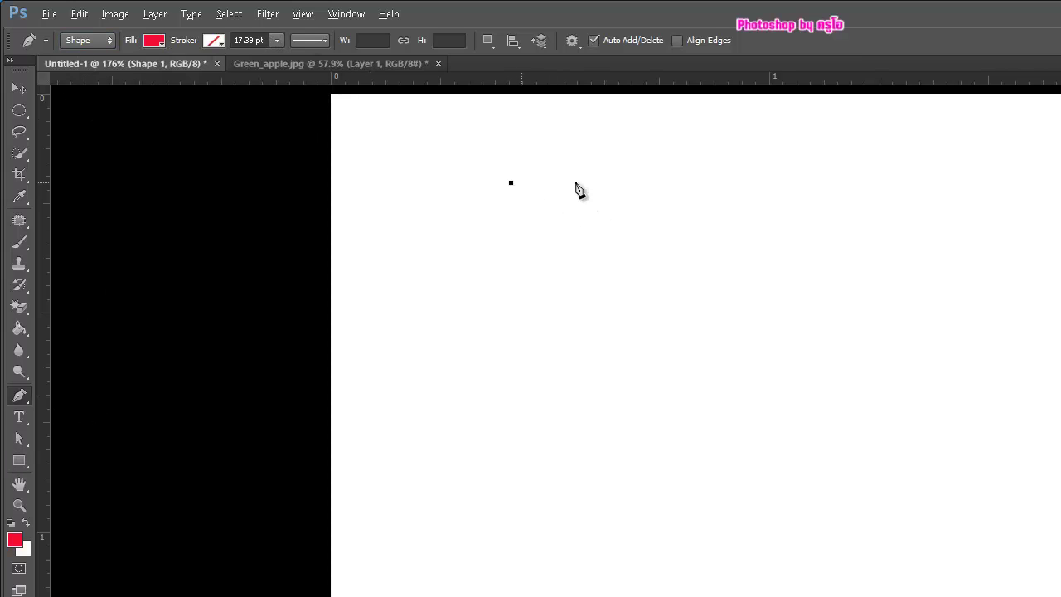
click(751, 181)
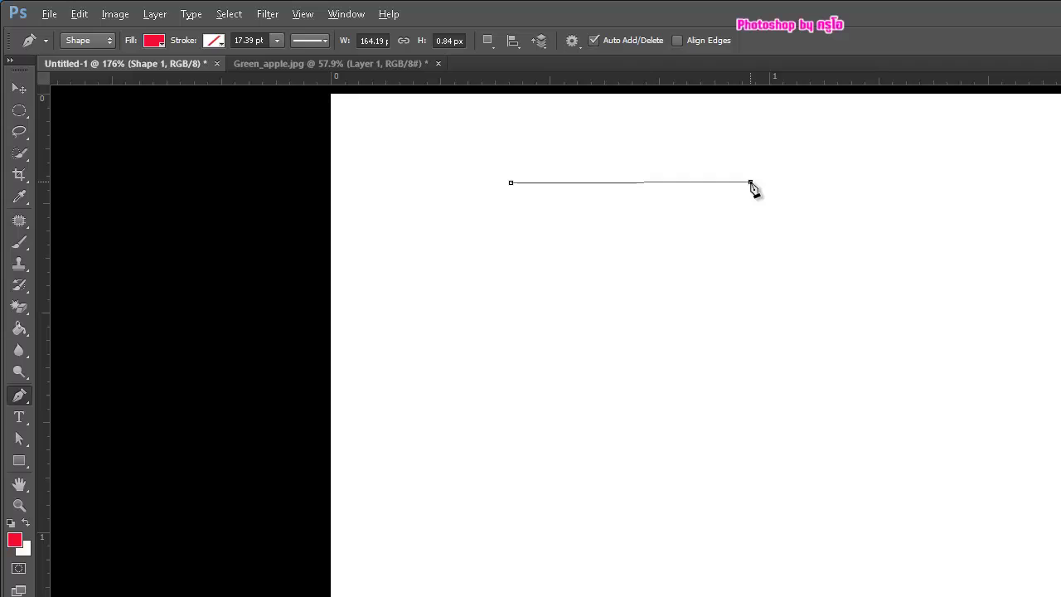
click(749, 313)
click(531, 319)
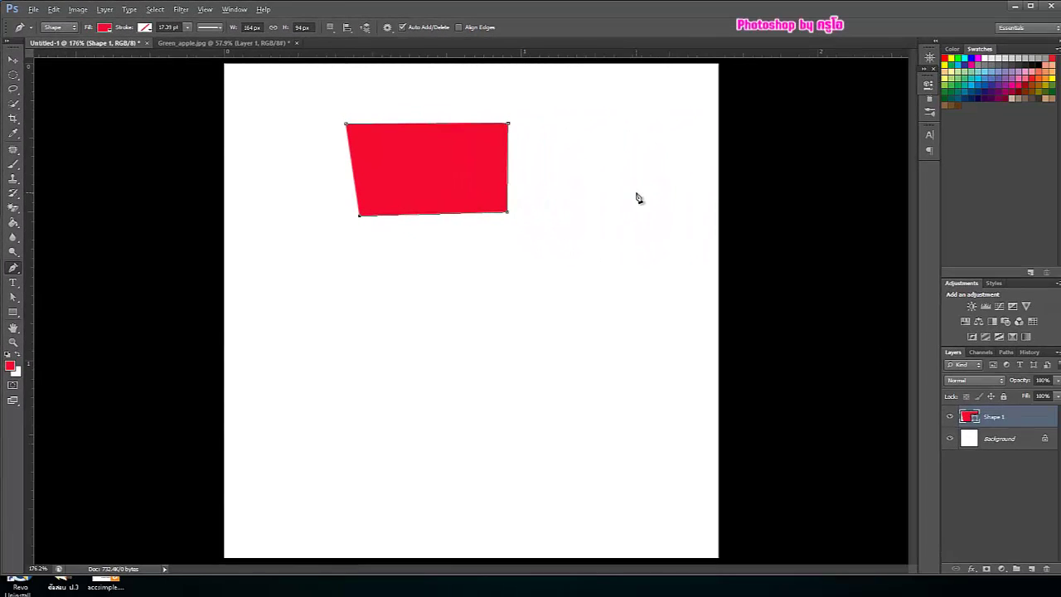
- Extend anchors down and around the left to close the C shape, then toggle Shape 1's visibility
click(361, 302)
click(459, 292)
click(481, 395)
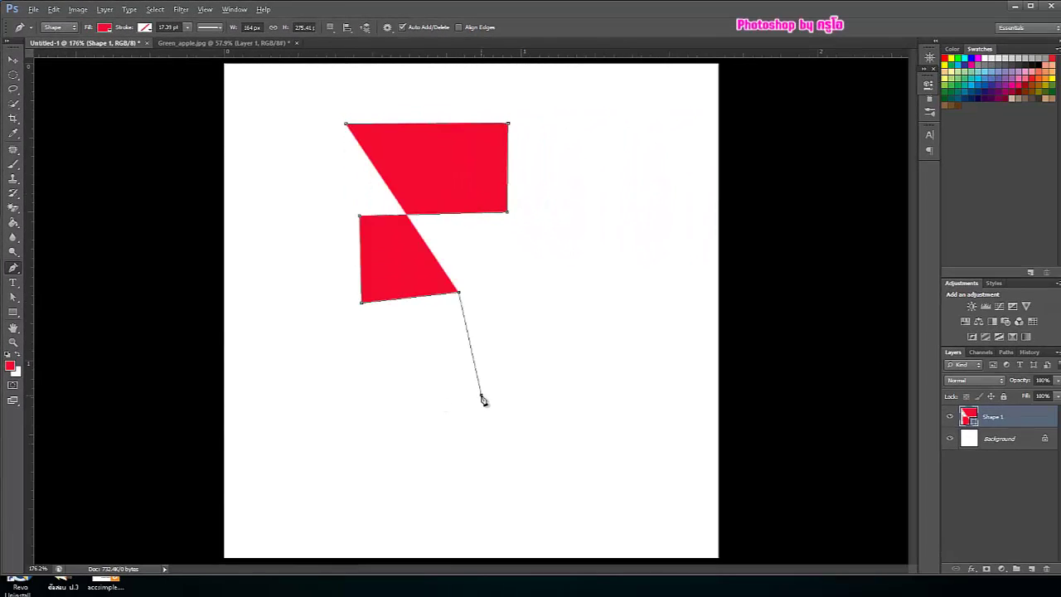
click(405, 418)
click(316, 409)
click(268, 289)
click(276, 227)
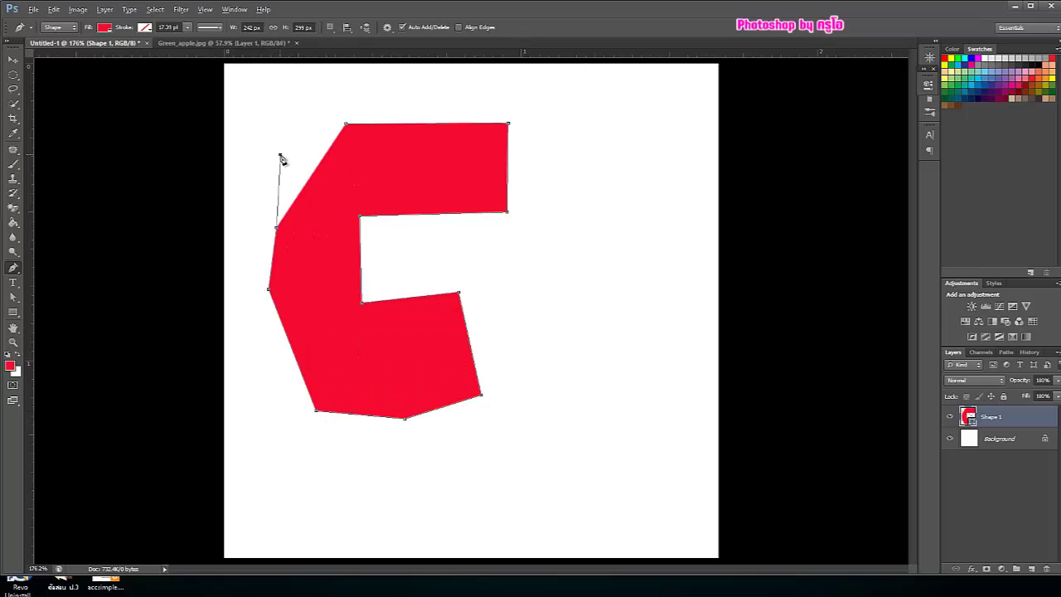
click(280, 154)
click(346, 126)
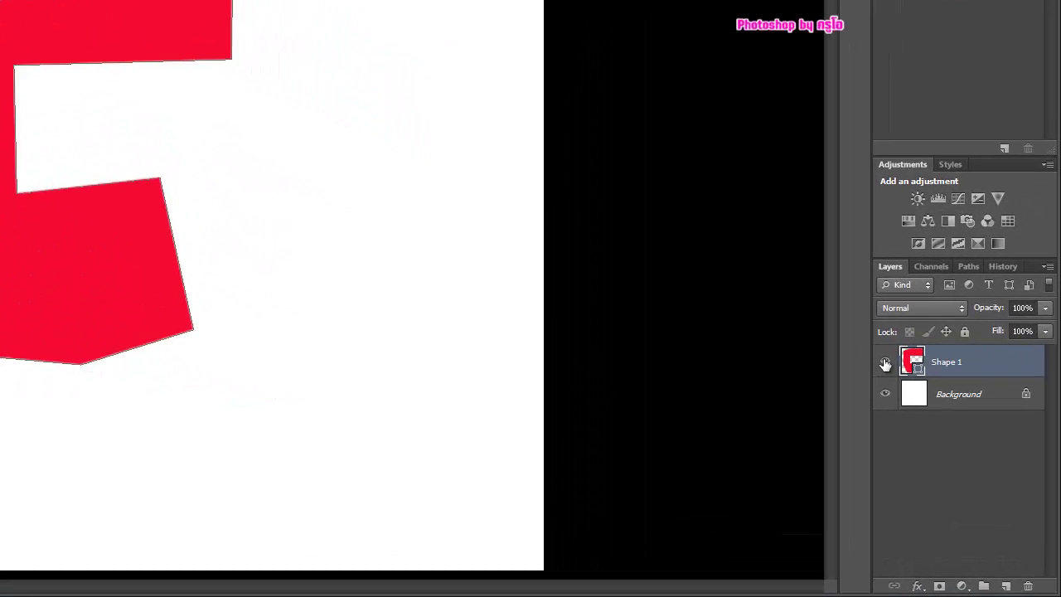
click(886, 362)
- Delete the Shape 1 layer and switch the pen mode back to Path
key(Delete)
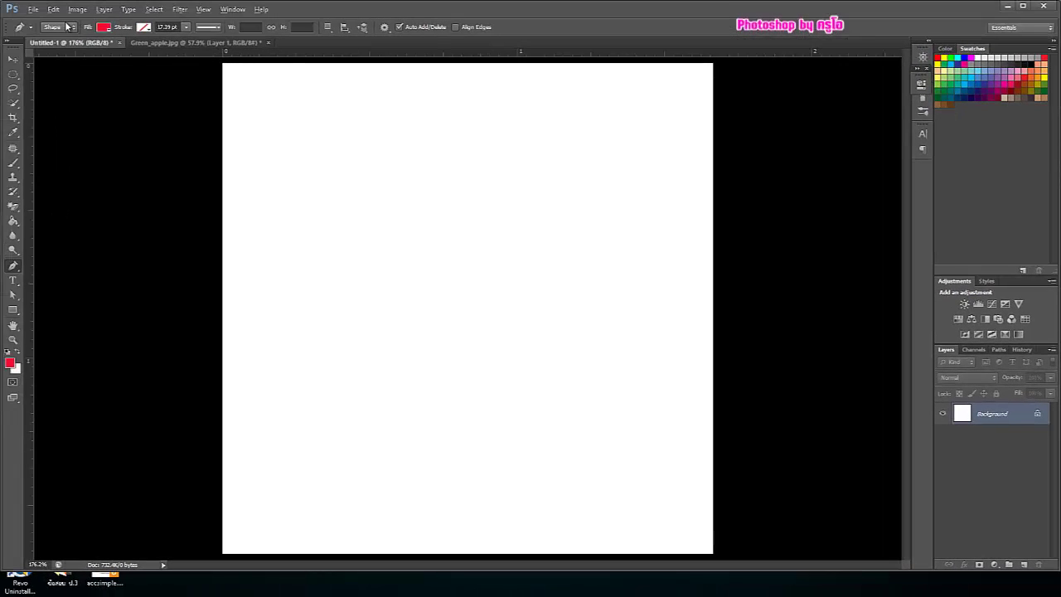
click(68, 28)
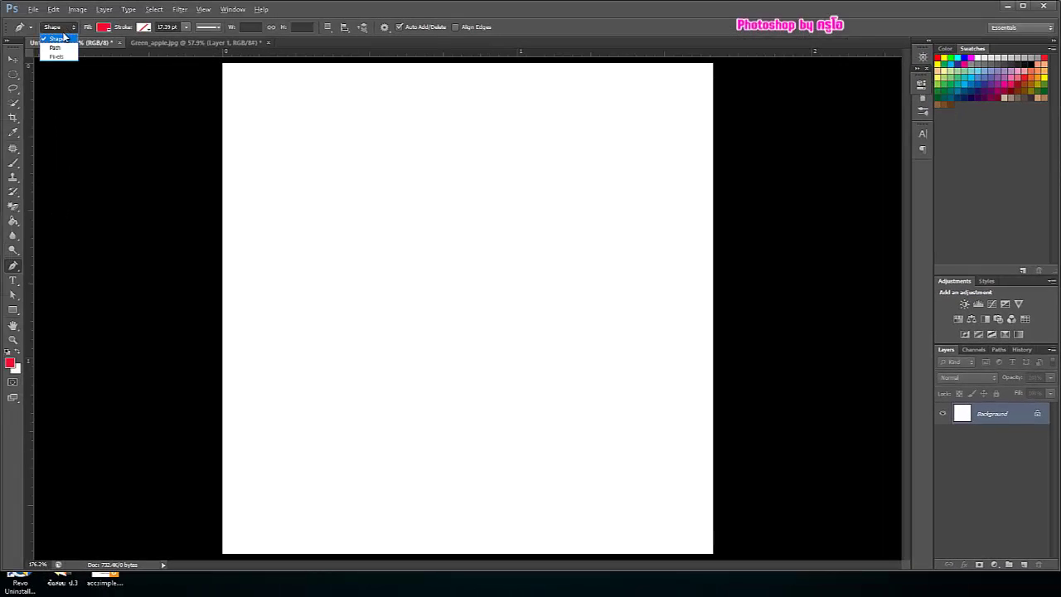
click(58, 39)
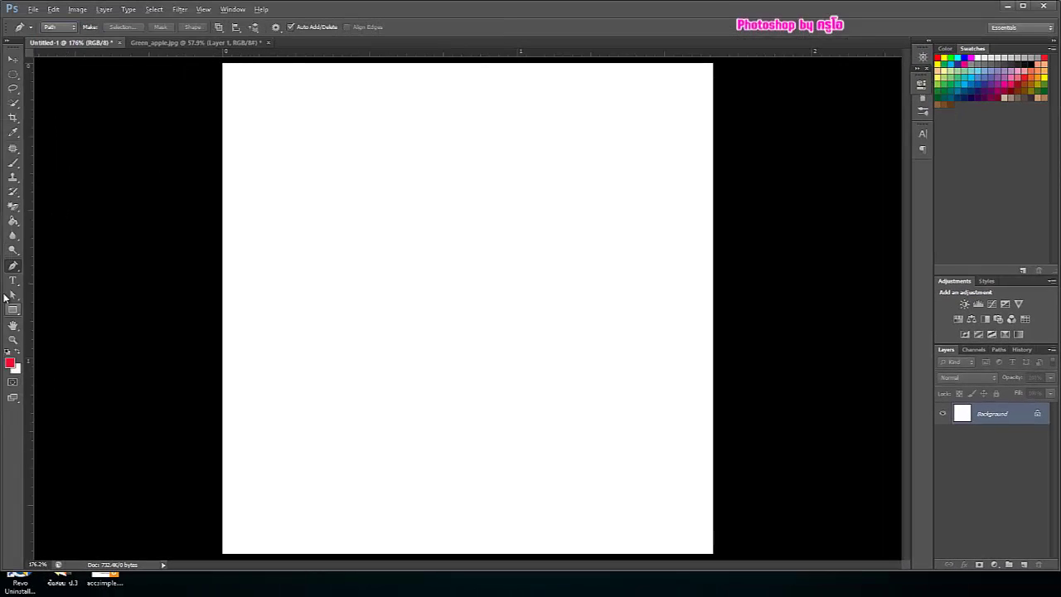
- Place four corner anchors and close a rectangular work path
click(321, 148)
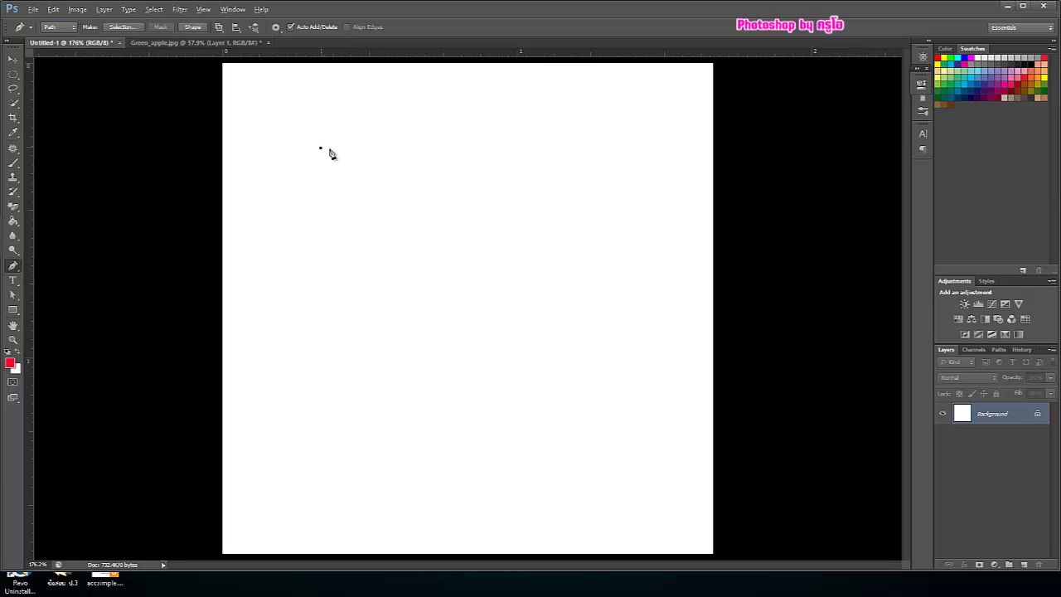
click(481, 148)
click(483, 276)
click(322, 272)
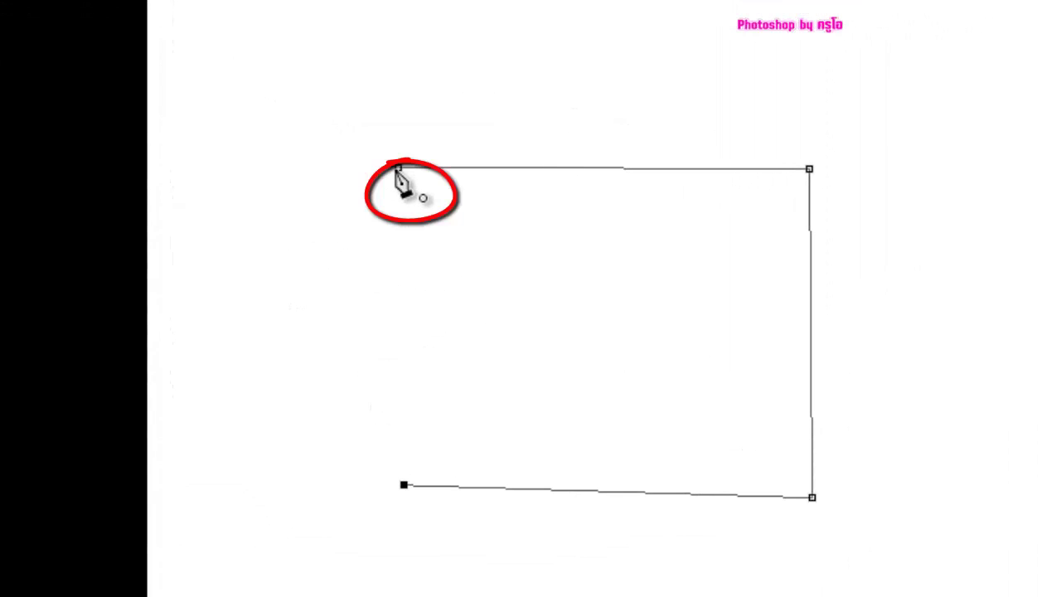
click(320, 149)
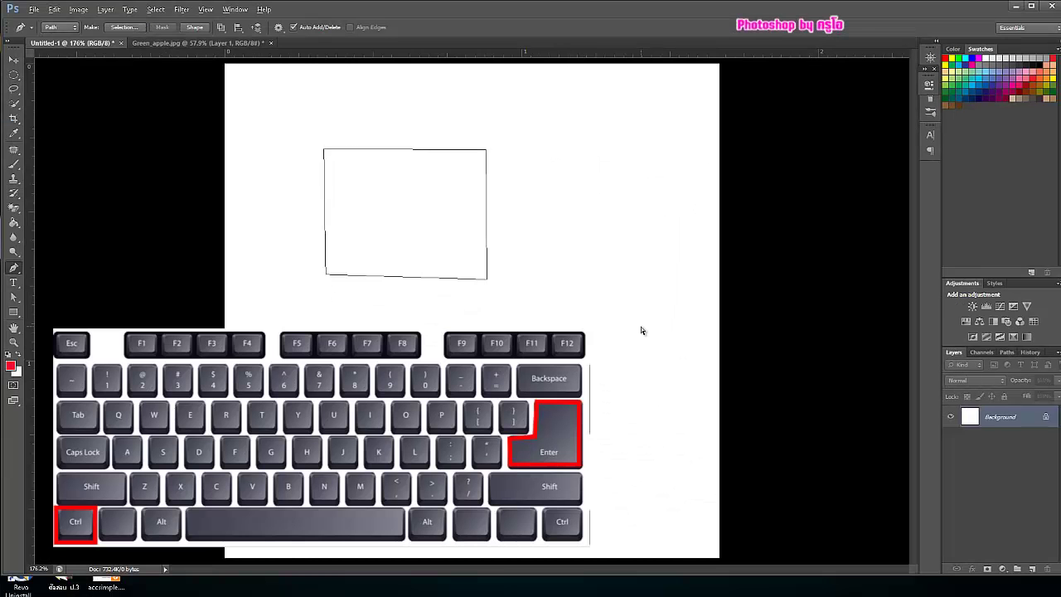
- Load the rectangular path as a selection, paint-bucket fill it red on new Layer 1, then deselect
key(ctrl+Return)
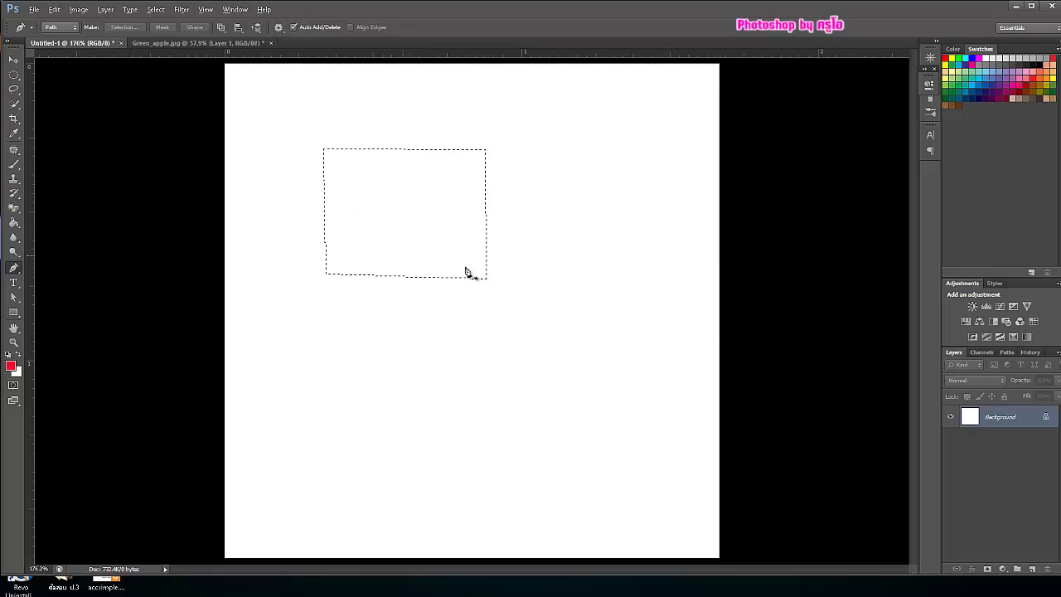
click(1032, 568)
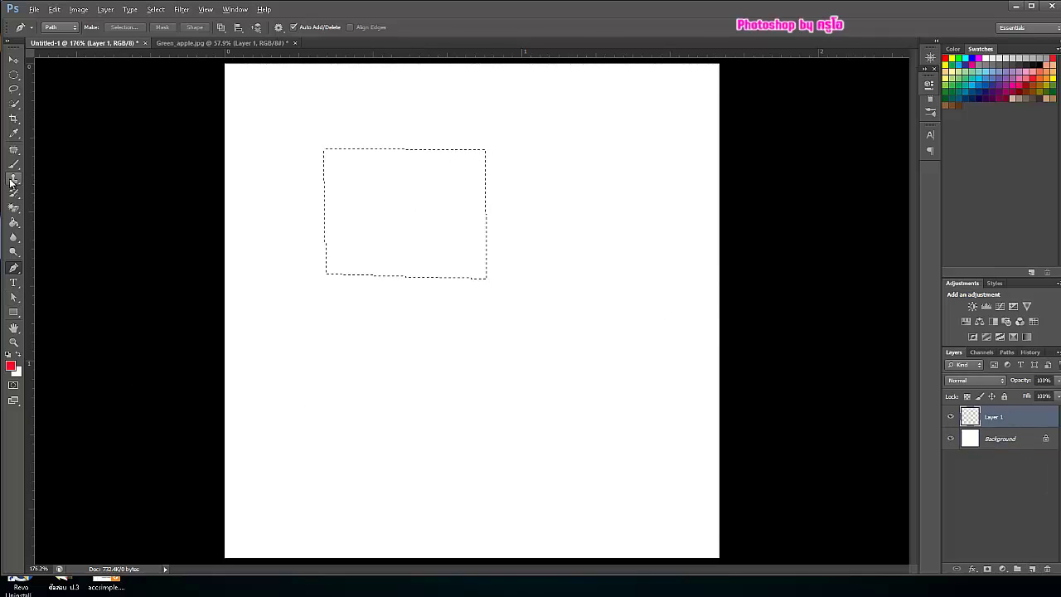
click(13, 222)
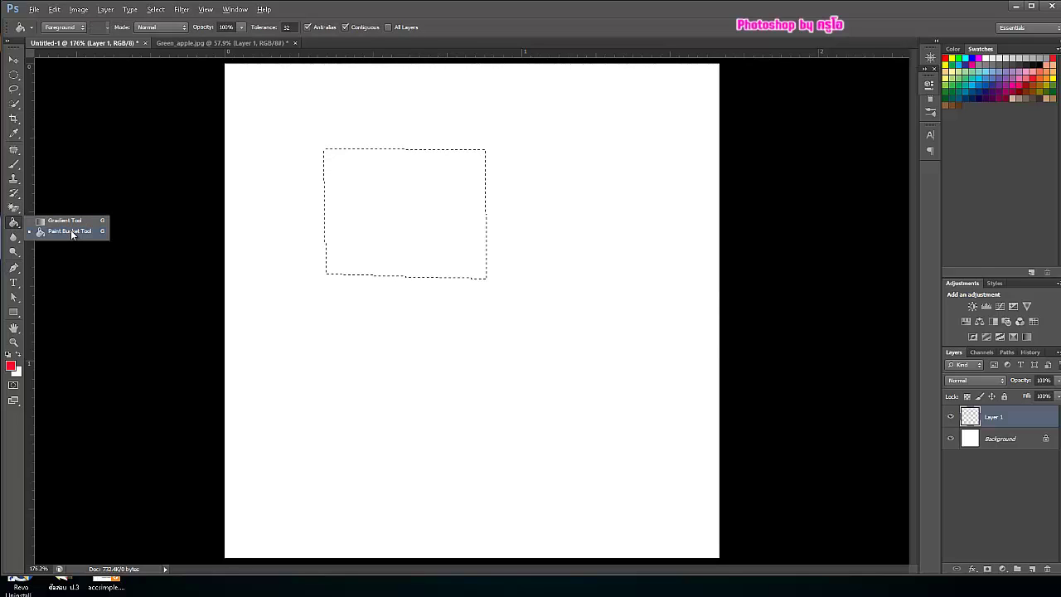
click(70, 231)
click(414, 196)
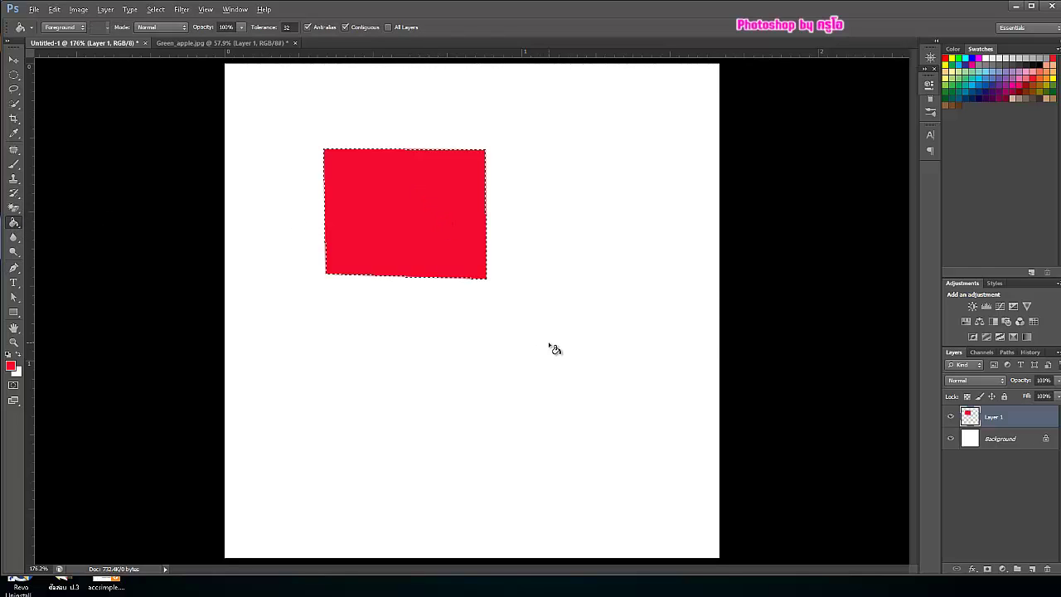
key(ctrl+d)
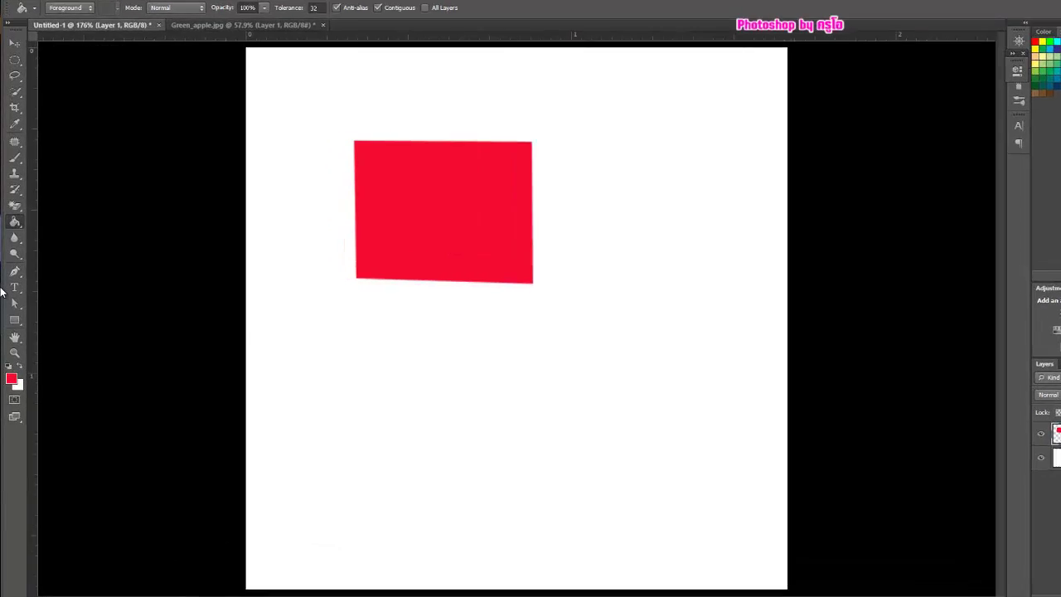
click(18, 7)
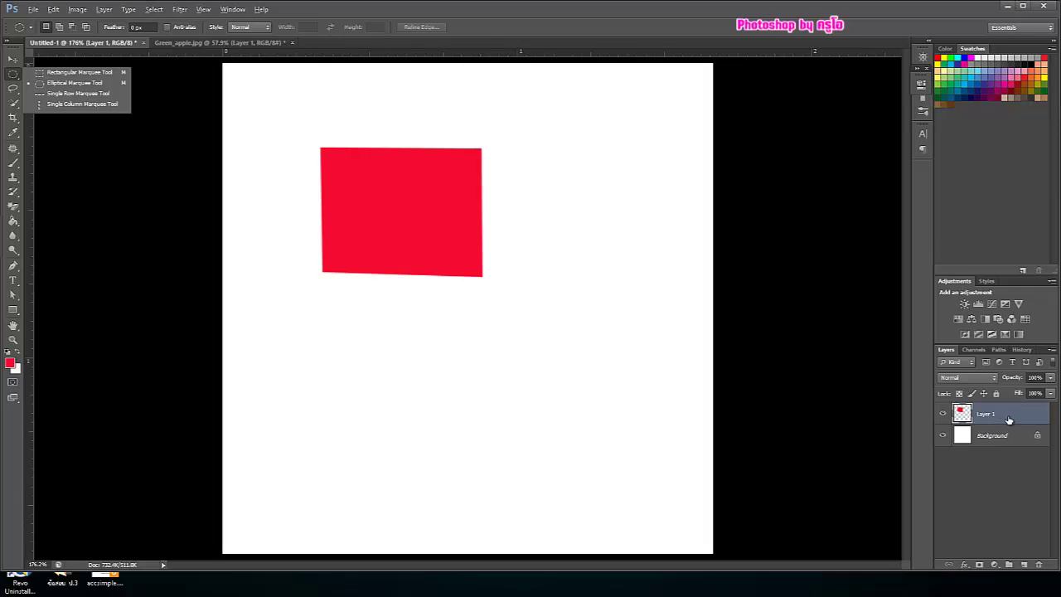
- Add Layer 2, then delete both Layer 1 (red rectangle) and Layer 2, confirming each
click(1024, 564)
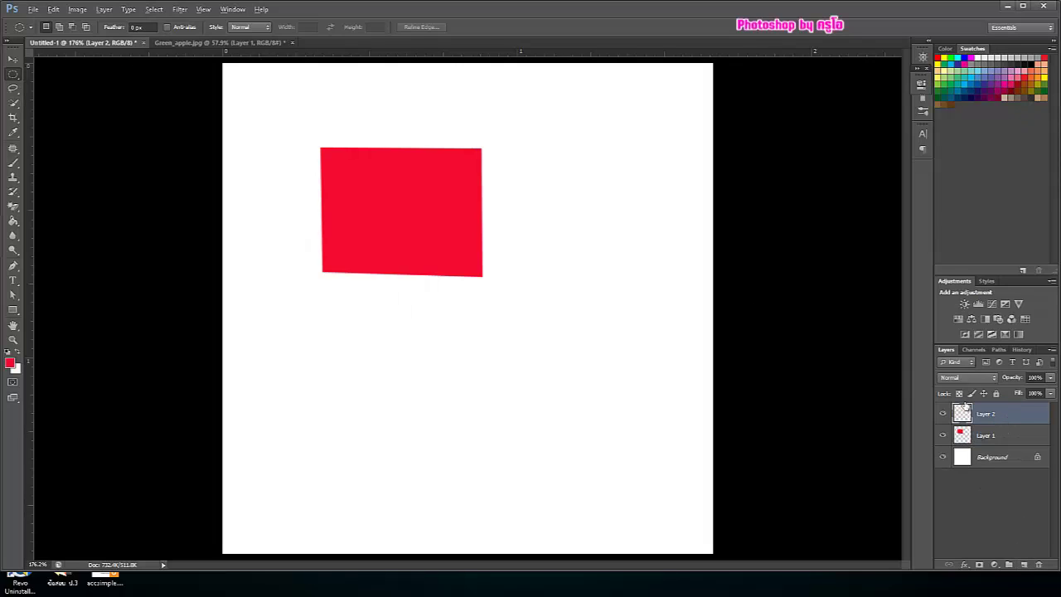
click(1001, 436)
click(1039, 565)
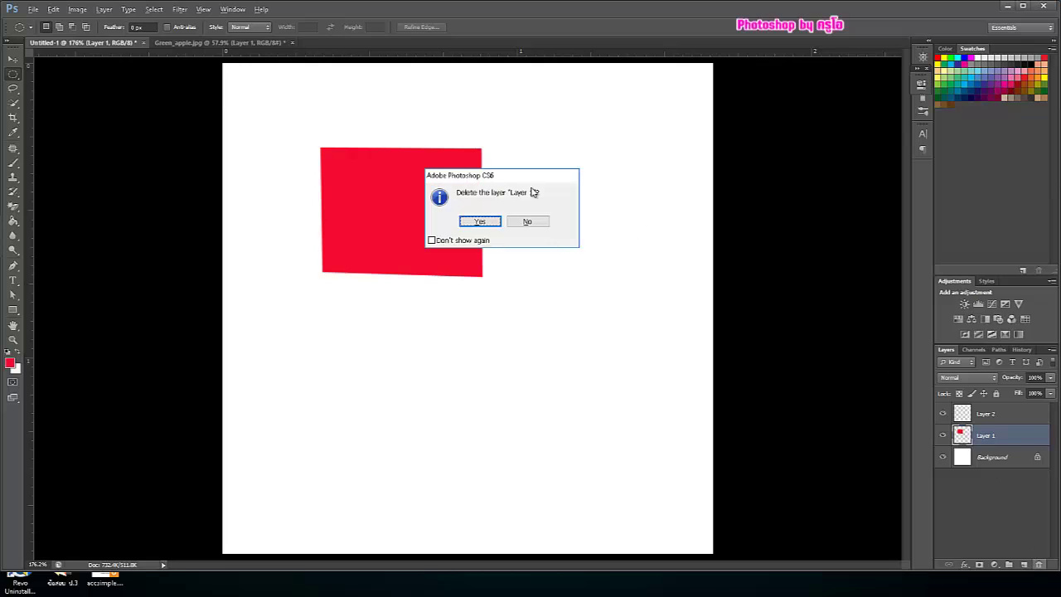
click(485, 221)
click(1014, 414)
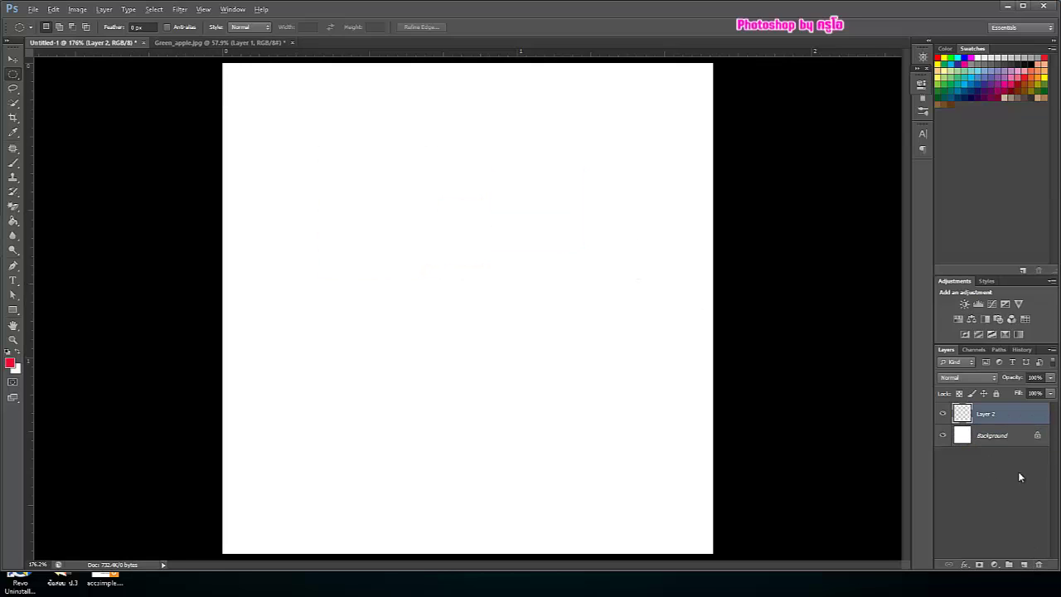
click(1039, 564)
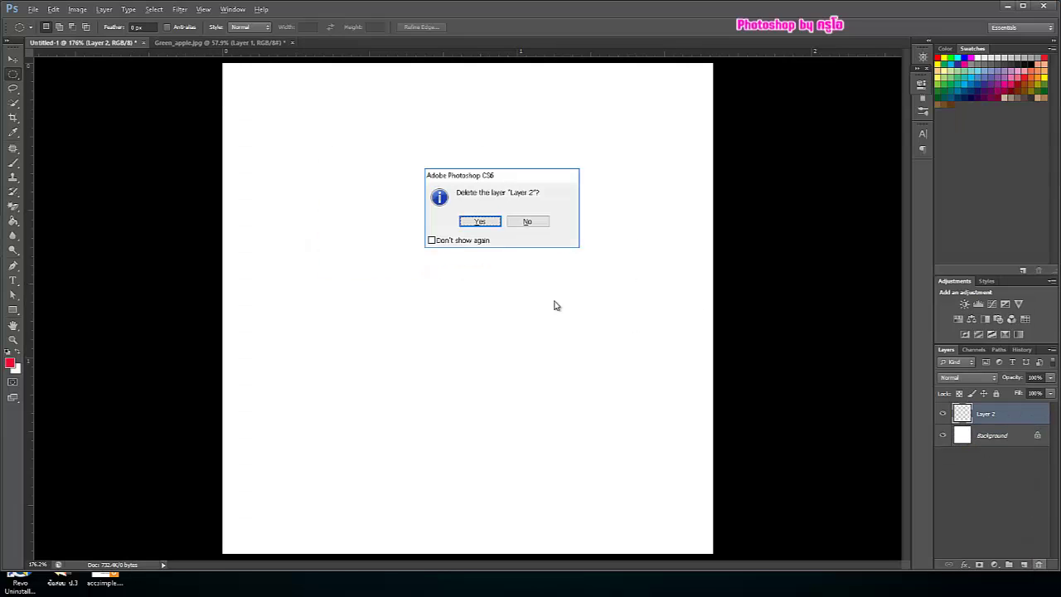
click(494, 223)
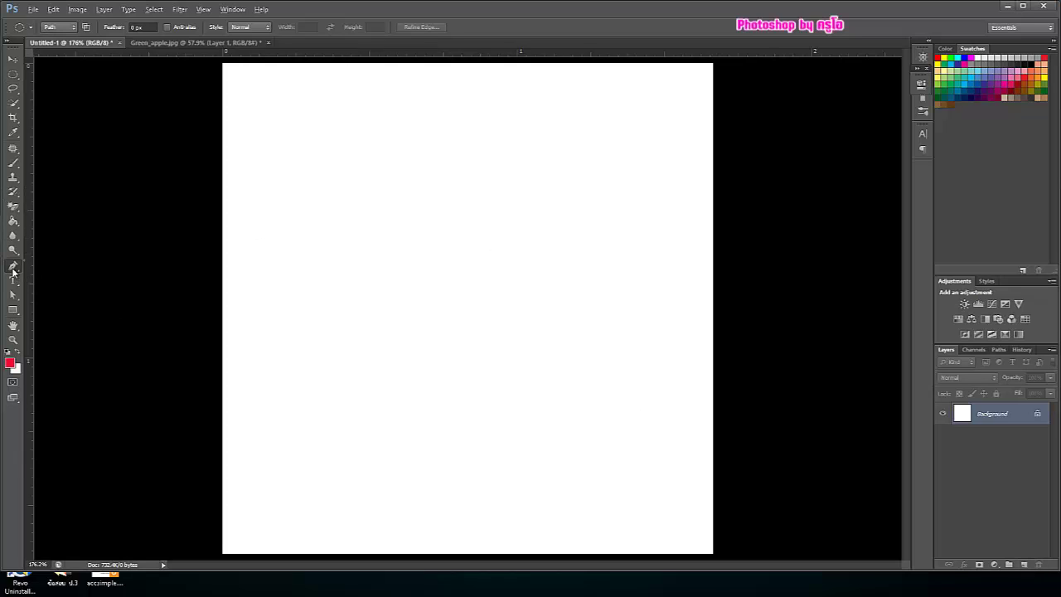
click(13, 266)
click(60, 265)
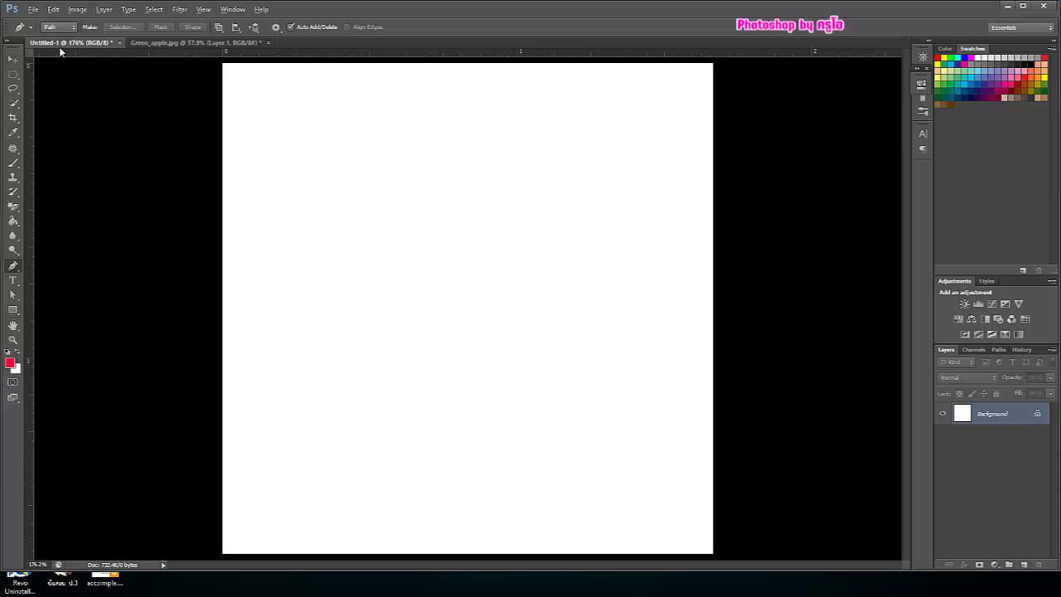
- Draw a closed rectangular path with four corner anchors using the Pen Tool
click(317, 186)
click(486, 187)
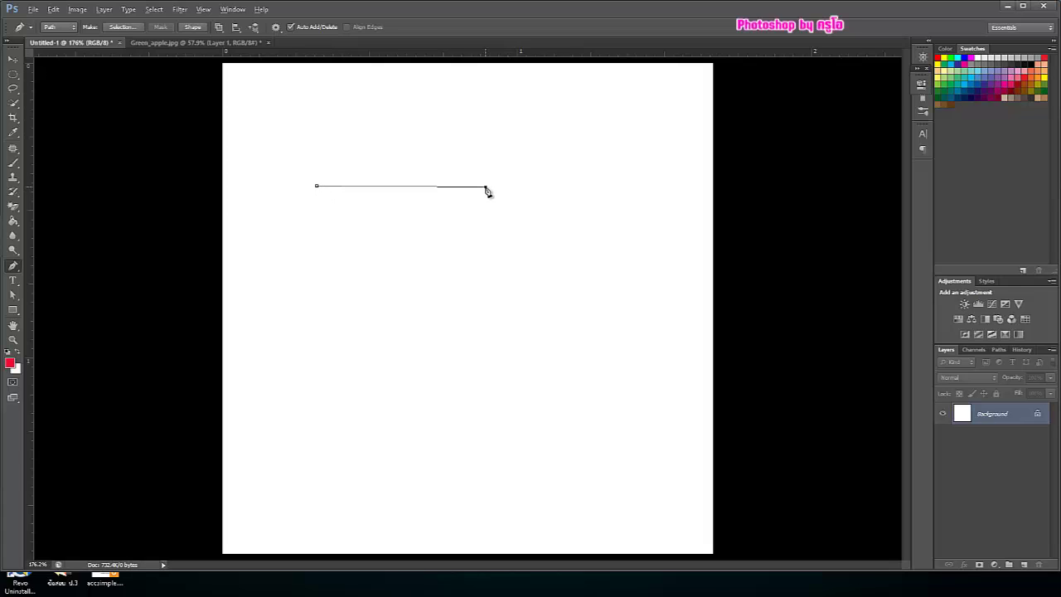
click(485, 297)
click(319, 293)
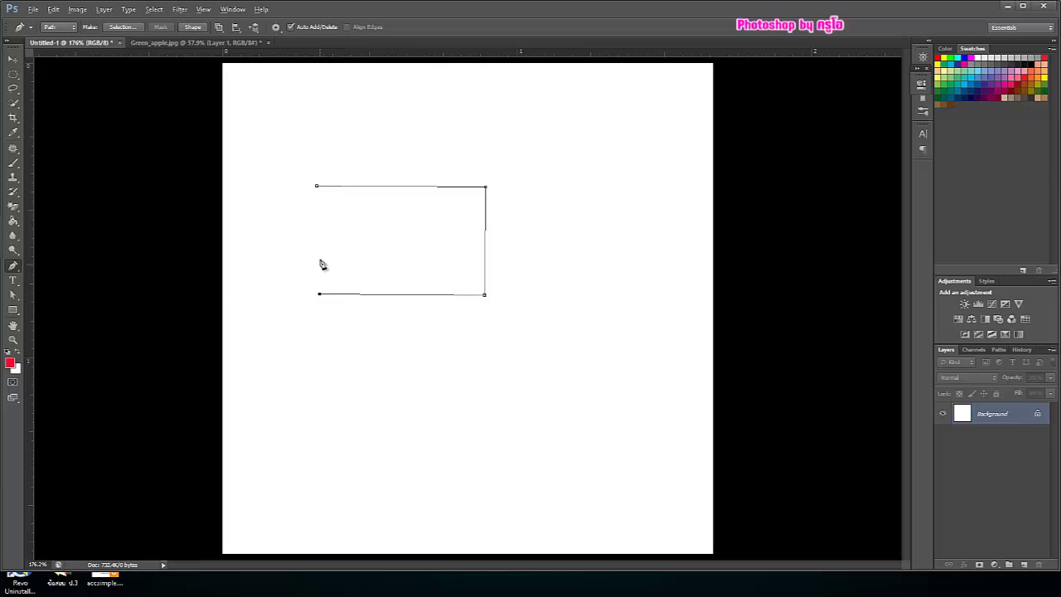
click(317, 189)
- Revert Untitled-1 to its opening History snapshot, removing the path
click(1023, 350)
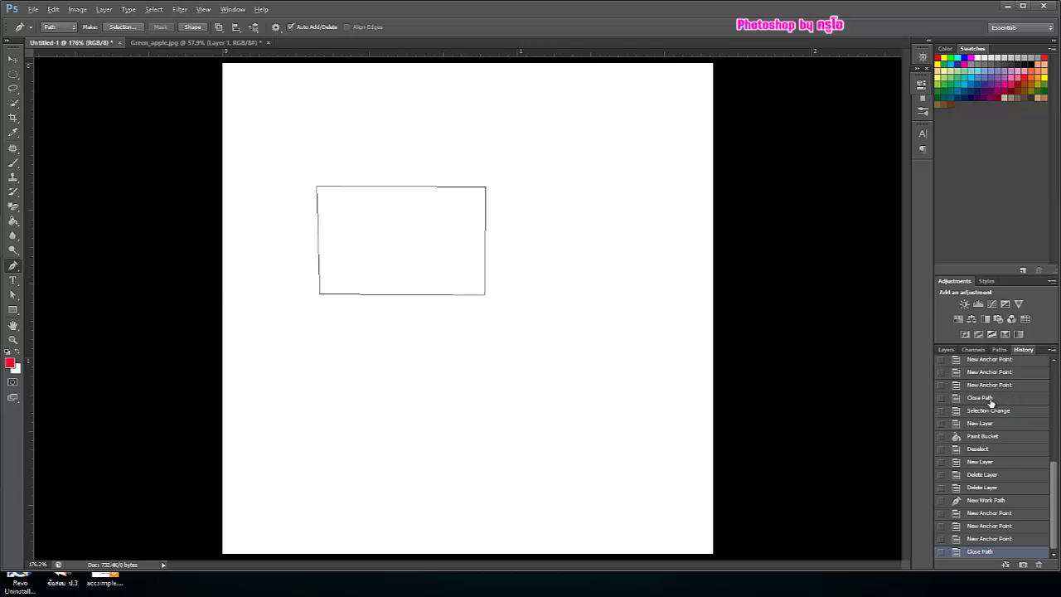
scroll(995, 389, up, 5)
click(987, 369)
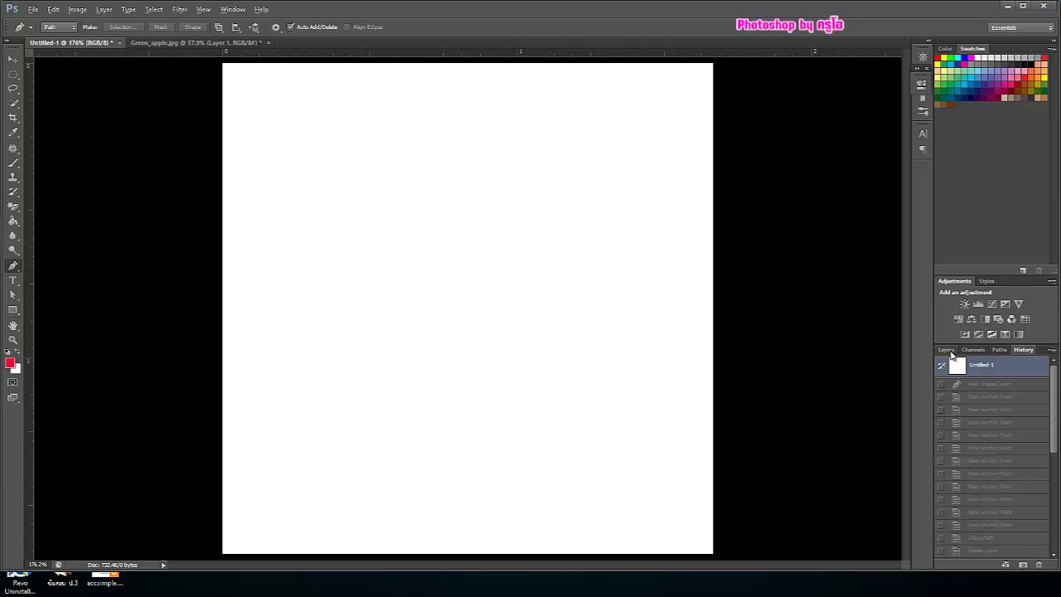
- Draw a closed straight-sided triangle path, undoing an accidental curved segment
click(947, 351)
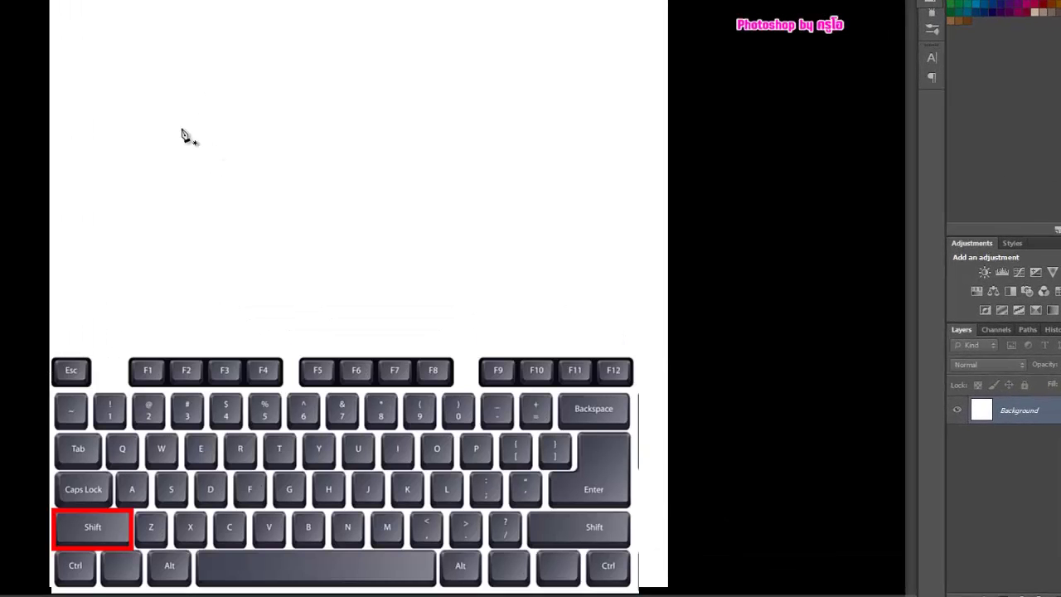
click(55, 74)
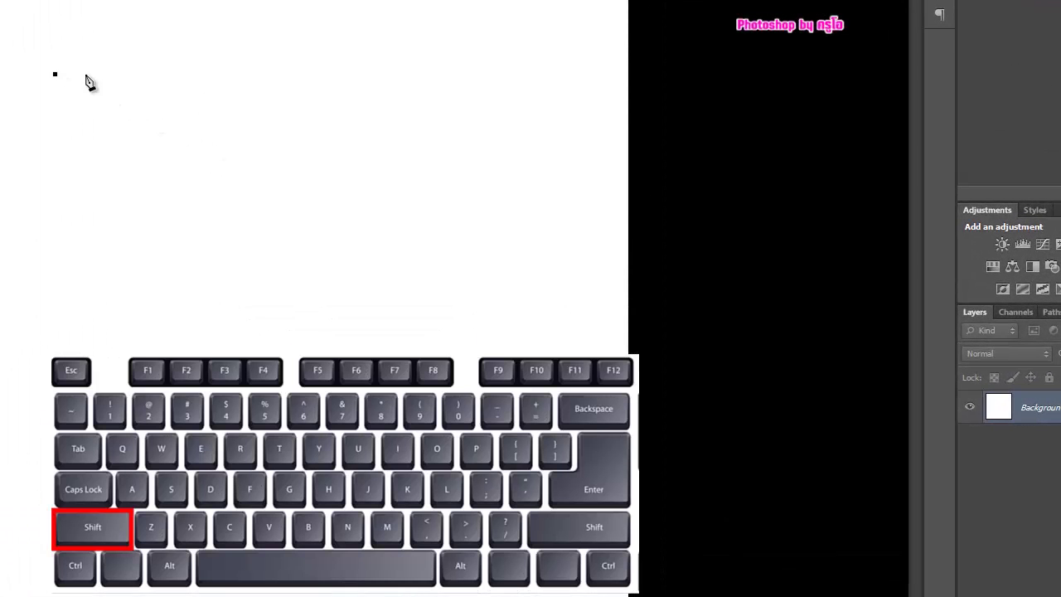
shift+click(282, 73)
drag(281, 74, 296, 55)
key(ctrl+z)
shift+click(277, 74)
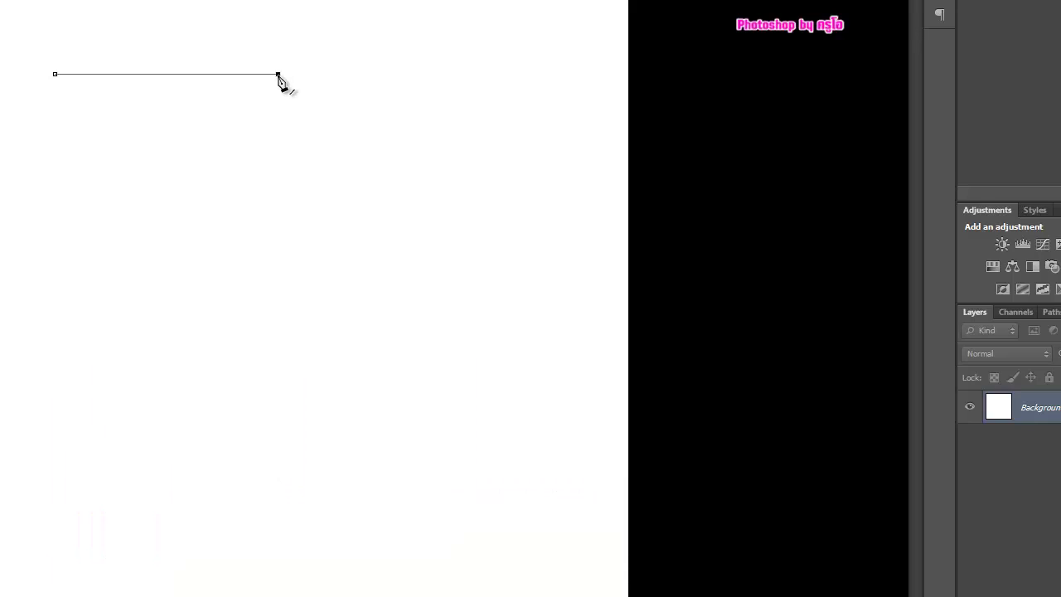
shift+click(278, 214)
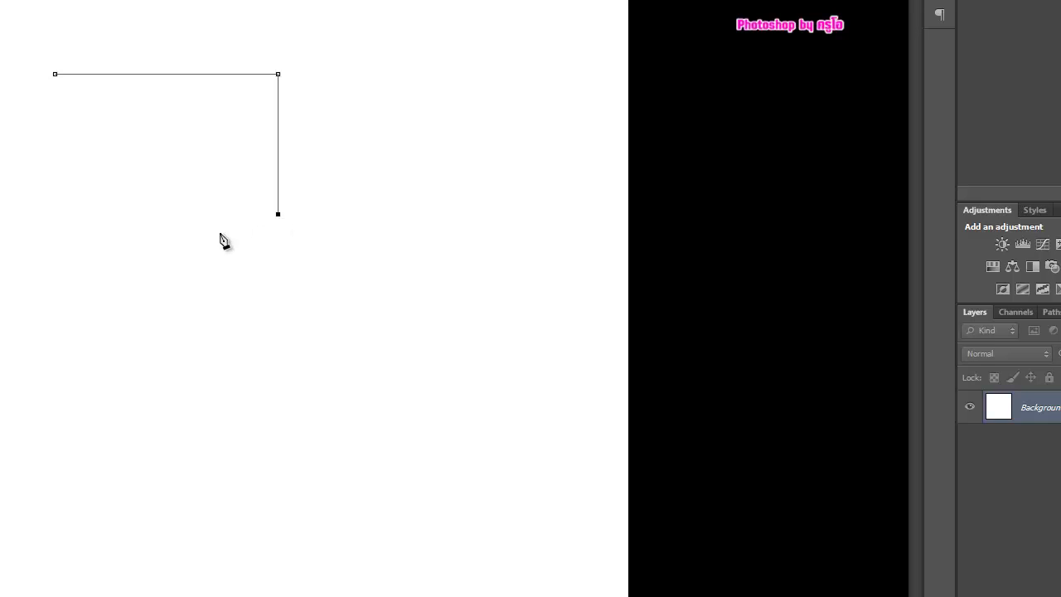
click(55, 75)
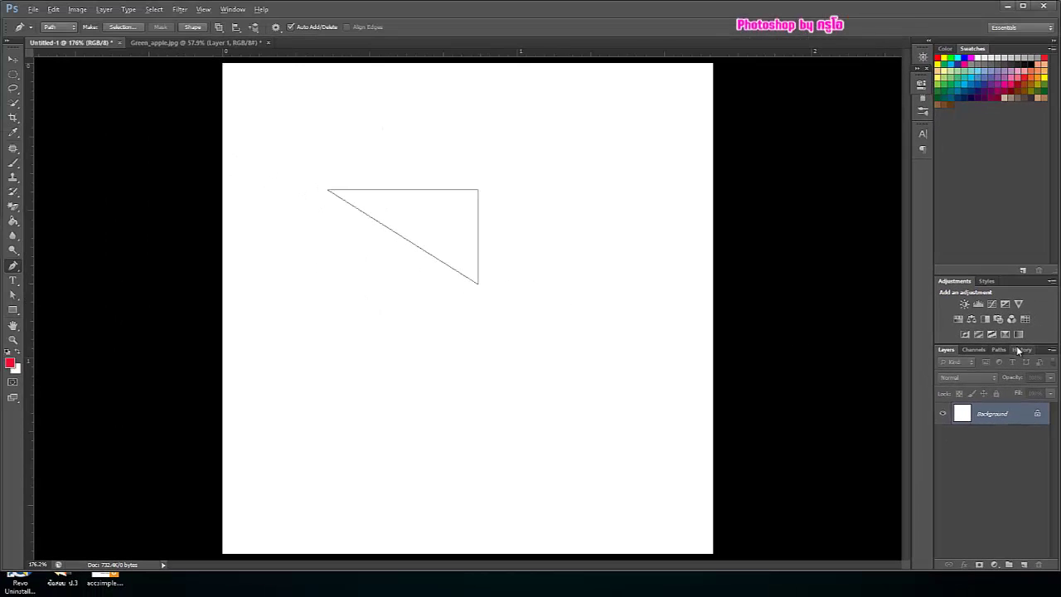
- Revert to the opening History snapshot and show the Layers panel again
click(1019, 351)
click(1007, 367)
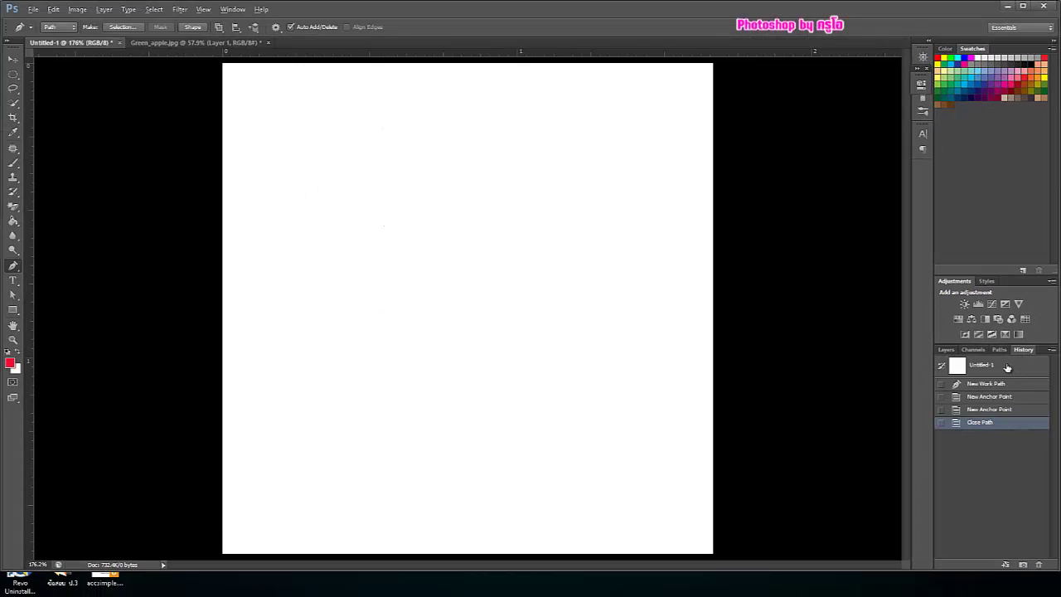
click(945, 350)
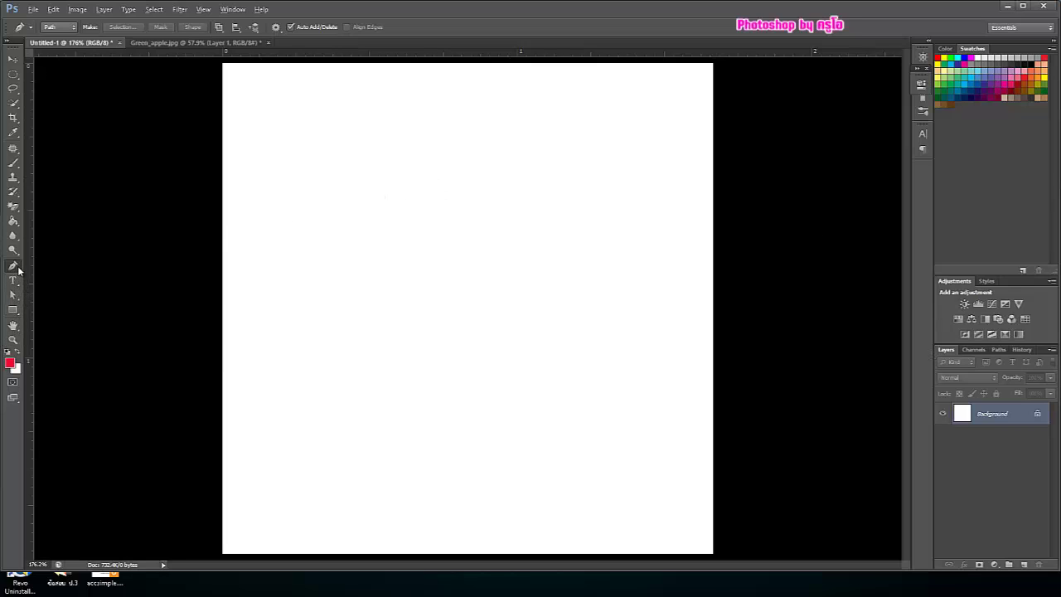
- Draw a red circle with the Ellipse Tool
click(12, 310)
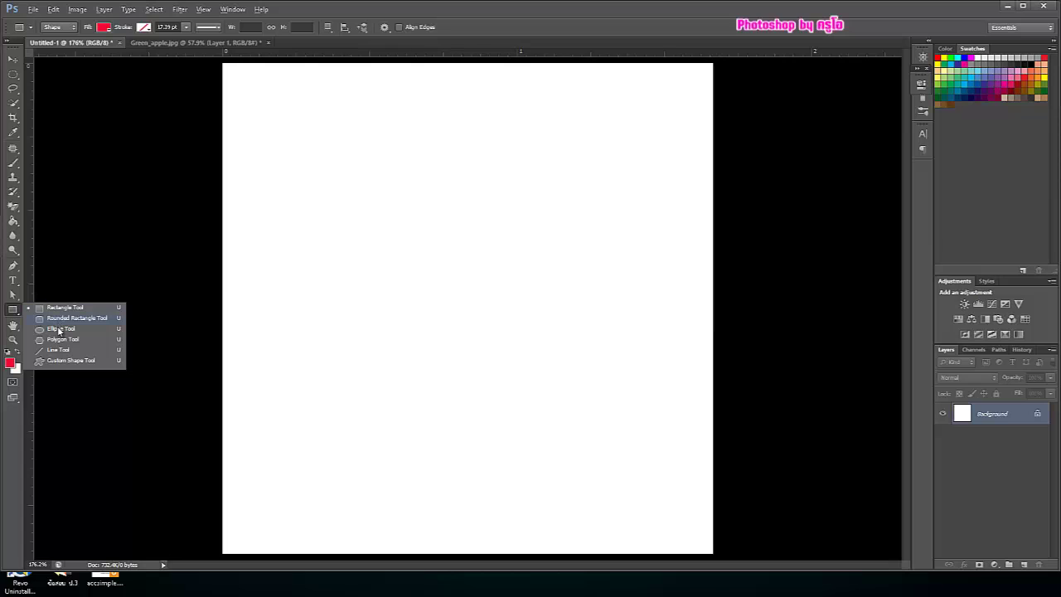
click(58, 331)
drag(365, 182, 533, 352)
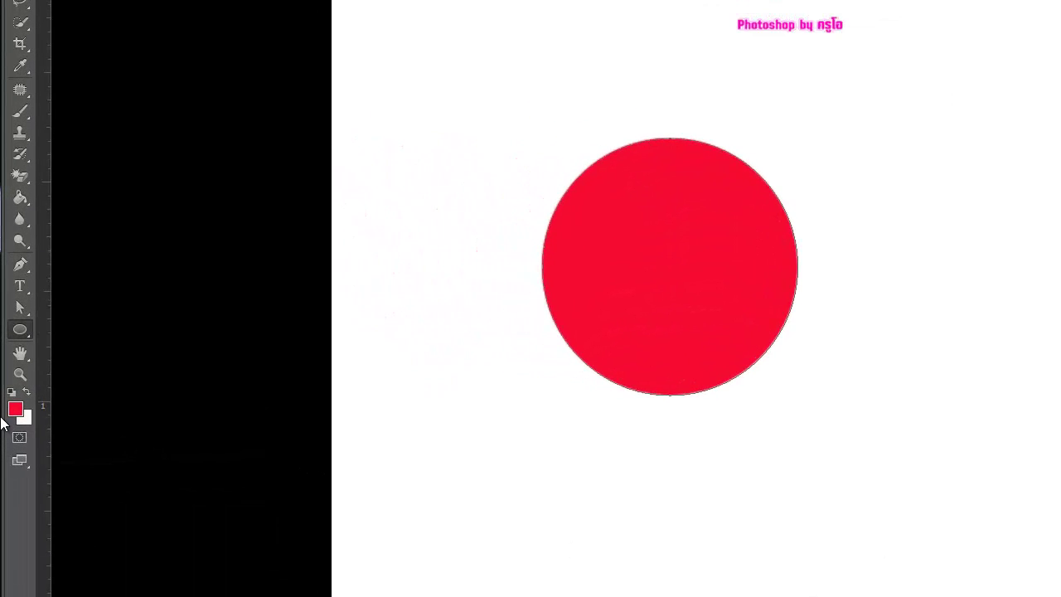
- Use the Pen Tool to add curved anchors along the circle's left edge and top
right_click(19, 267)
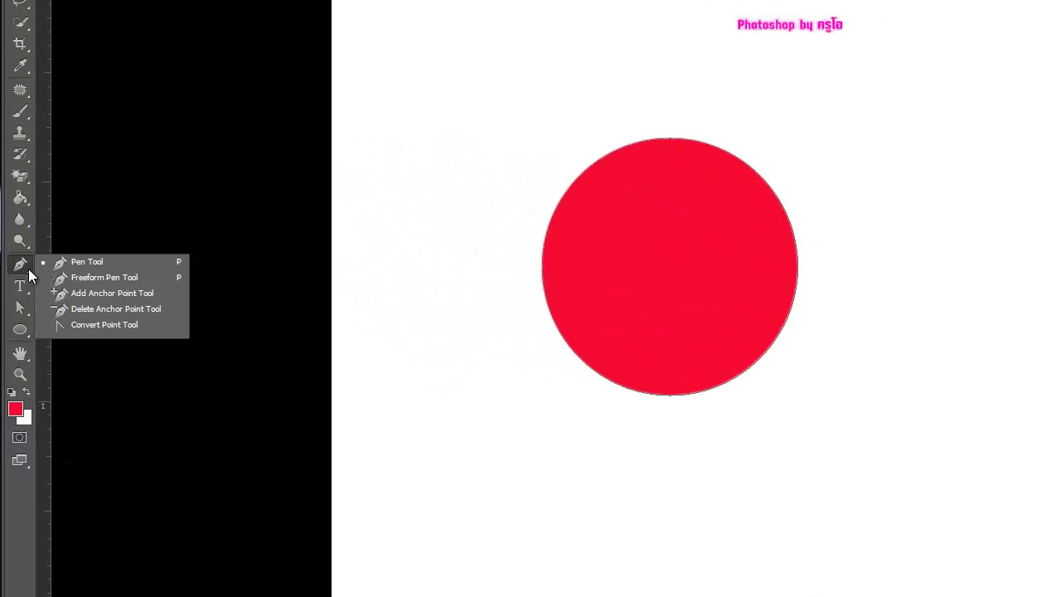
click(66, 265)
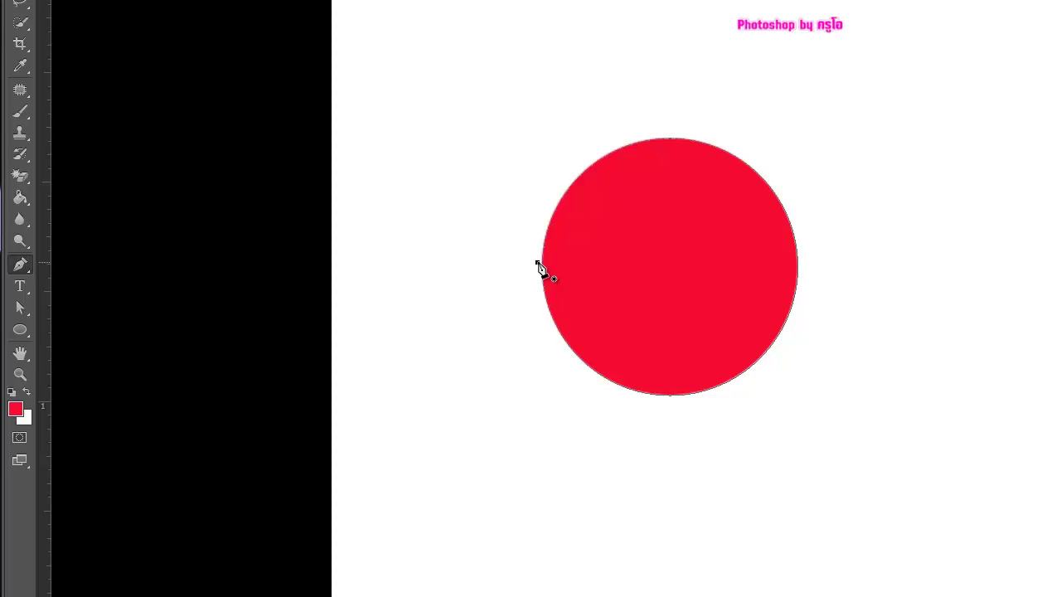
drag(538, 230, 538, 189)
click(665, 139)
drag(665, 139, 711, 141)
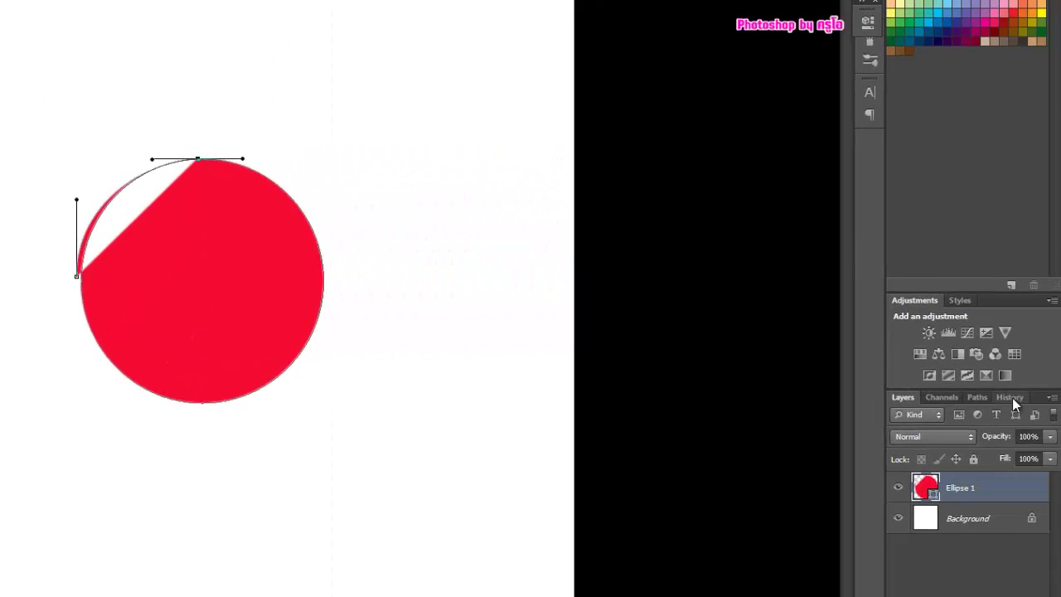
- Step History back to the state right after drawing the ellipse, then show Layers
click(1012, 398)
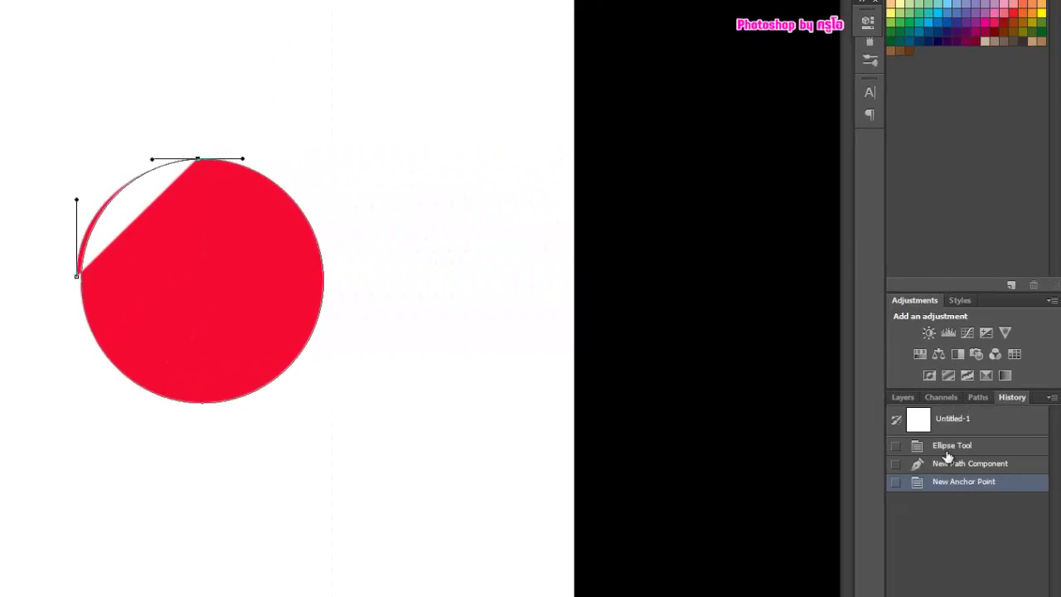
click(950, 427)
click(962, 463)
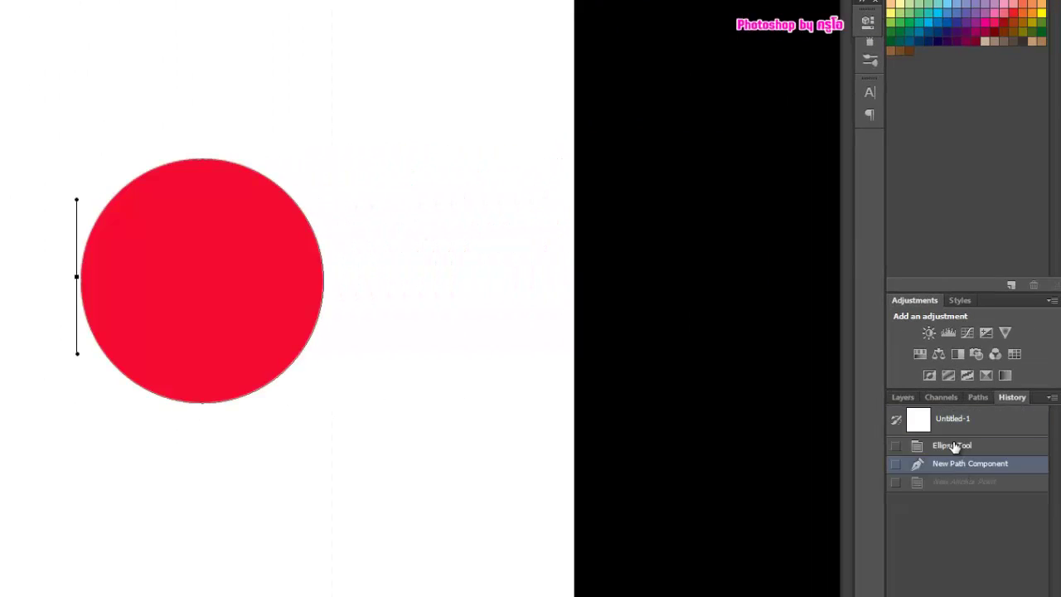
click(953, 445)
click(901, 399)
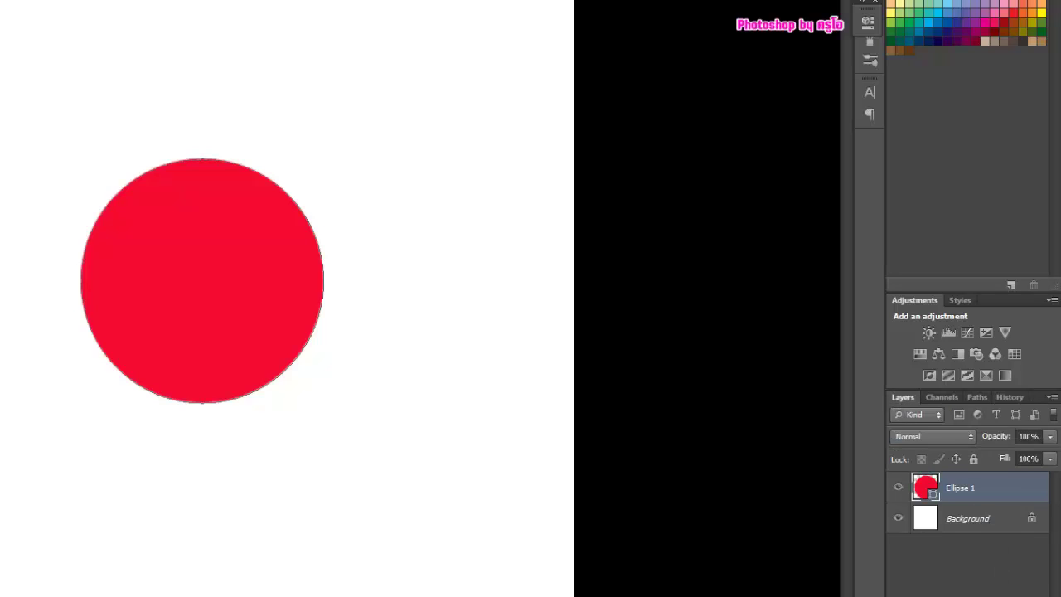
- Add empty Layer 1 and draw a trial pen curve over the circle, Alt-adjusting its handles
click(985, 585)
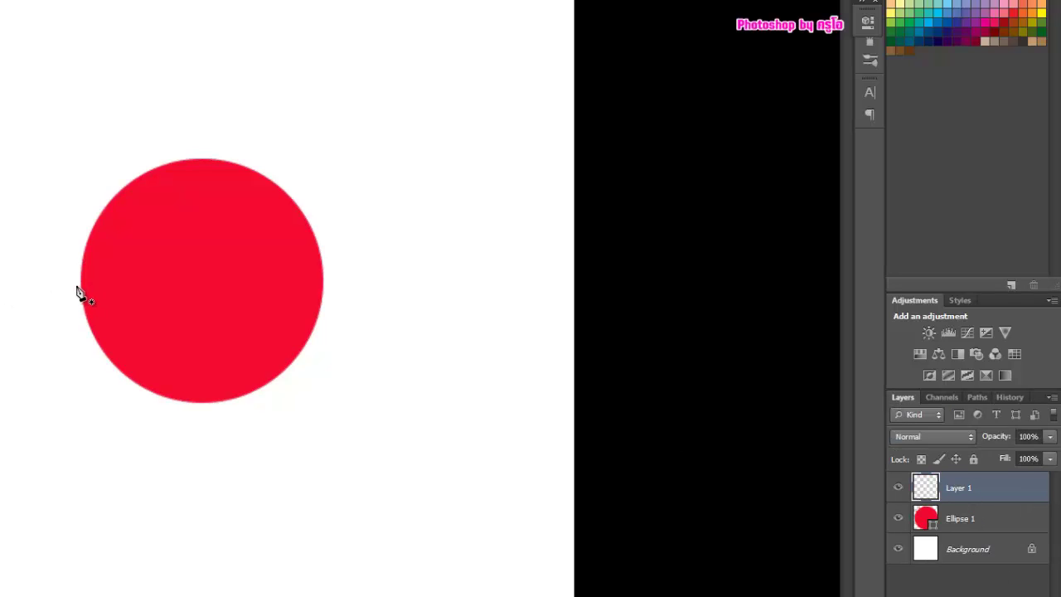
drag(76, 287, 76, 226)
click(192, 156)
drag(193, 156, 265, 156)
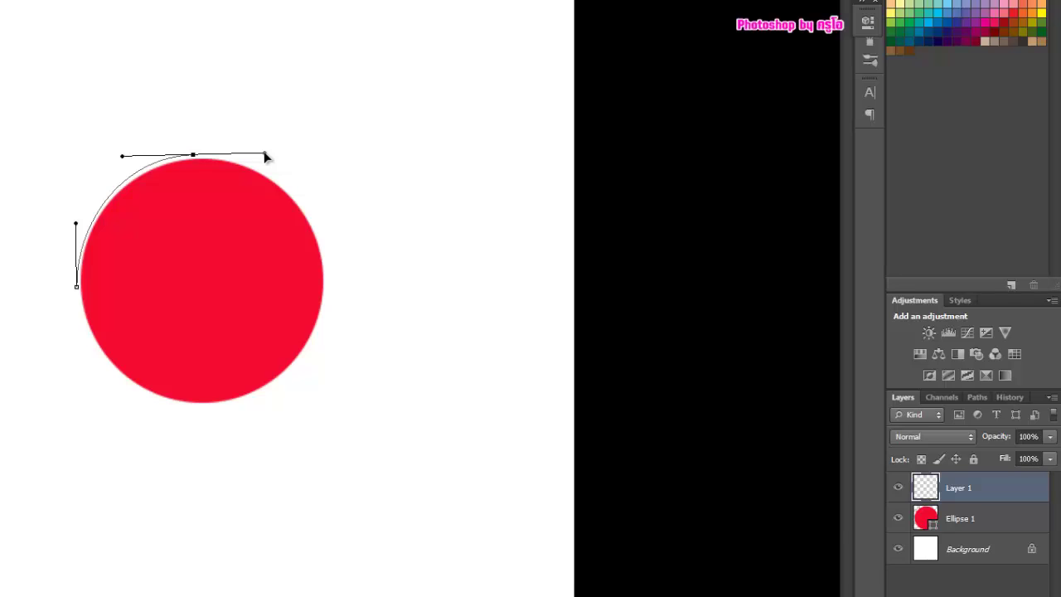
key(alt)
mouse_move(265, 156)
mouse_down()
mouse_move(292, 83)
mouse_move(270, 123)
mouse_up()
mouse_move(270, 123)
mouse_down()
mouse_move(279, 153)
mouse_move(245, 156)
mouse_up()
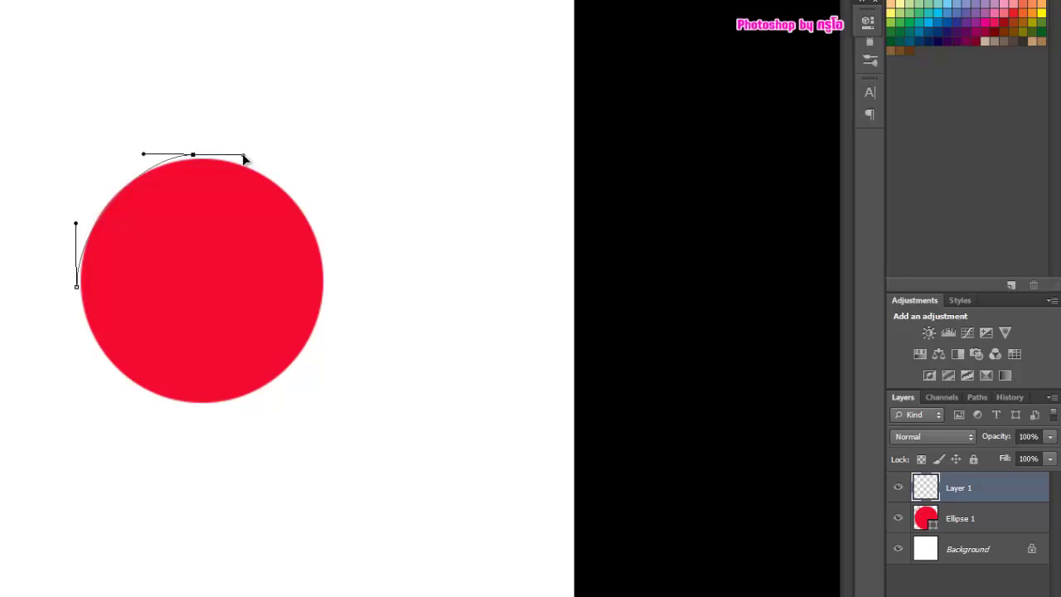
drag(144, 154, 64, 153)
- Revert to the New Layer History state to discard the trial curve
click(1004, 397)
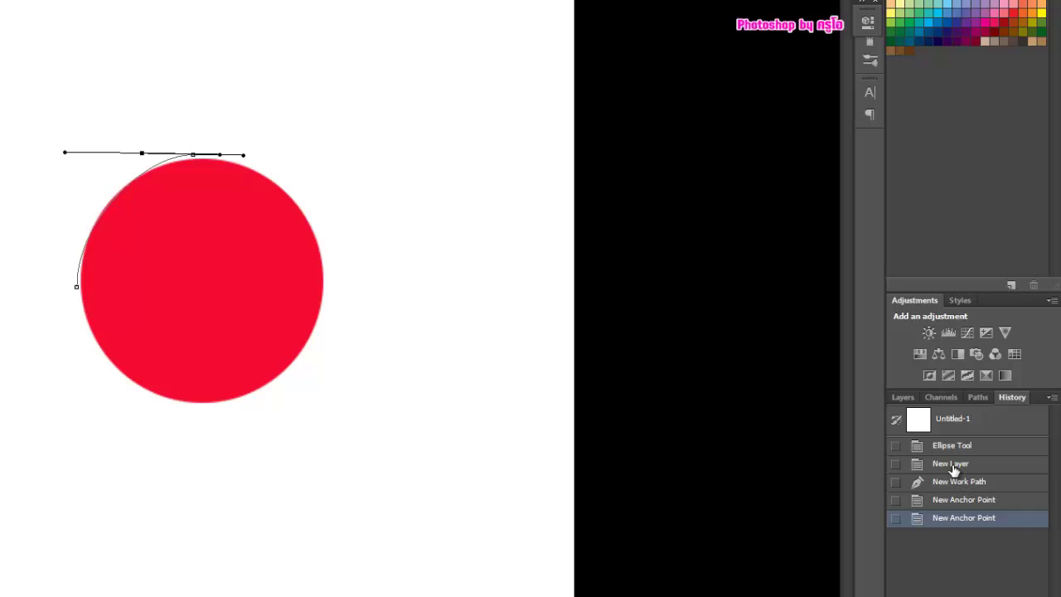
click(952, 465)
click(899, 398)
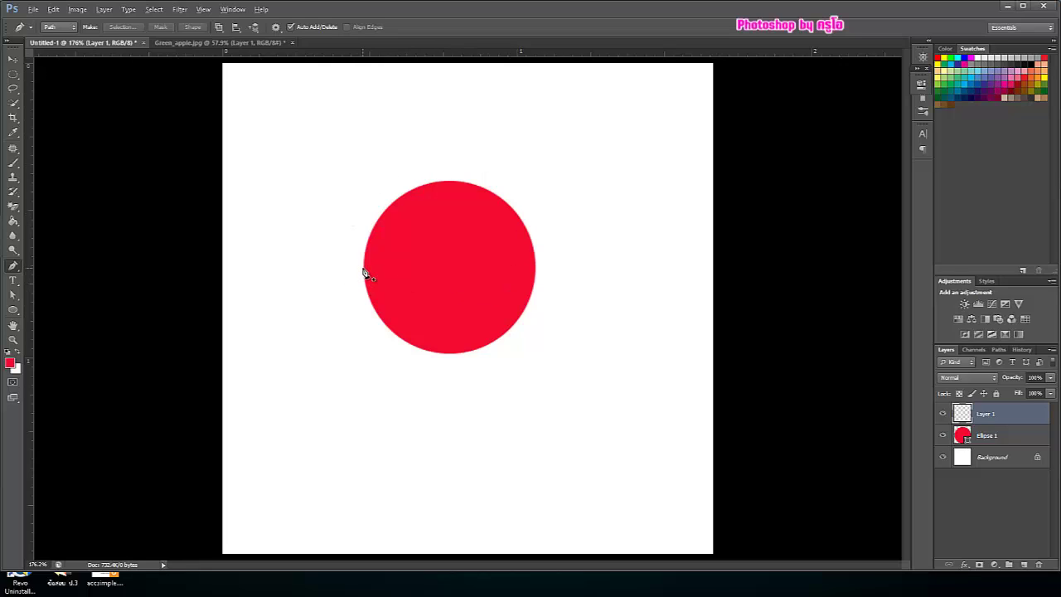
- Pen-trace the red circle with curved anchors at left, top, right and bottom, closing at the left anchor
drag(361, 269, 362, 225)
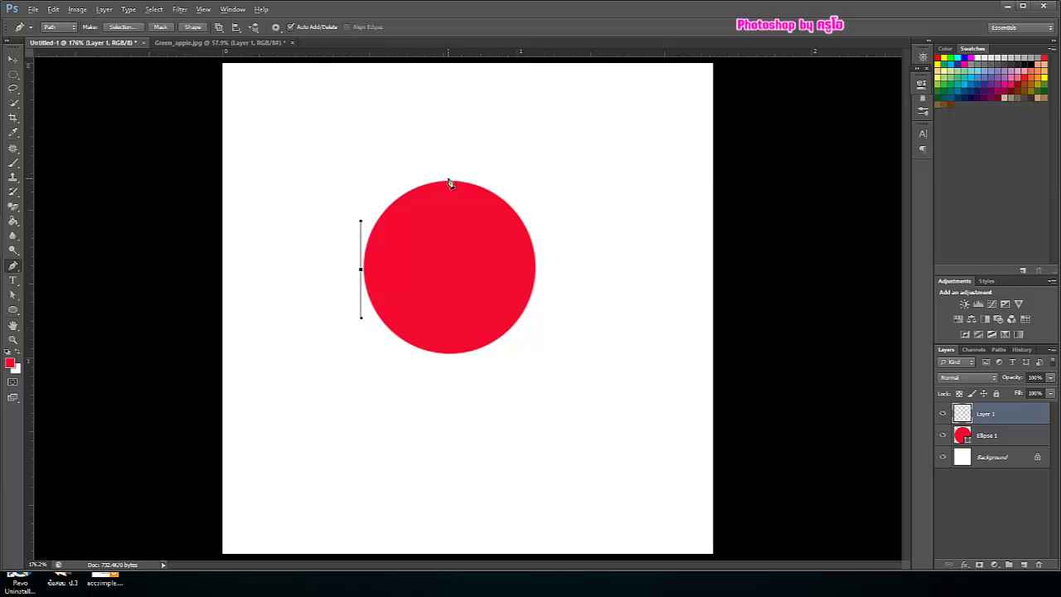
mouse_move(448, 178)
mouse_down()
mouse_move(469, 180)
mouse_move(594, 269)
mouse_move(572, 164)
mouse_move(495, 180)
mouse_up()
mouse_move(495, 180)
mouse_down()
mouse_move(507, 117)
mouse_move(421, 107)
mouse_move(518, 147)
mouse_move(477, 179)
mouse_move(520, 181)
mouse_move(481, 176)
mouse_move(498, 179)
mouse_up()
drag(538, 264, 538, 307)
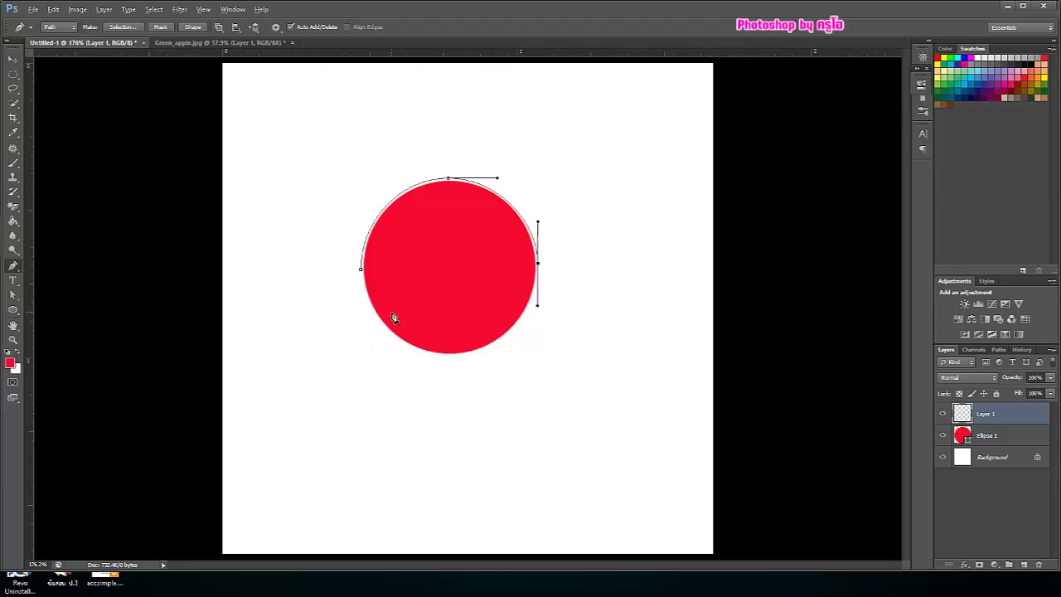
click(448, 354)
drag(450, 357, 393, 357)
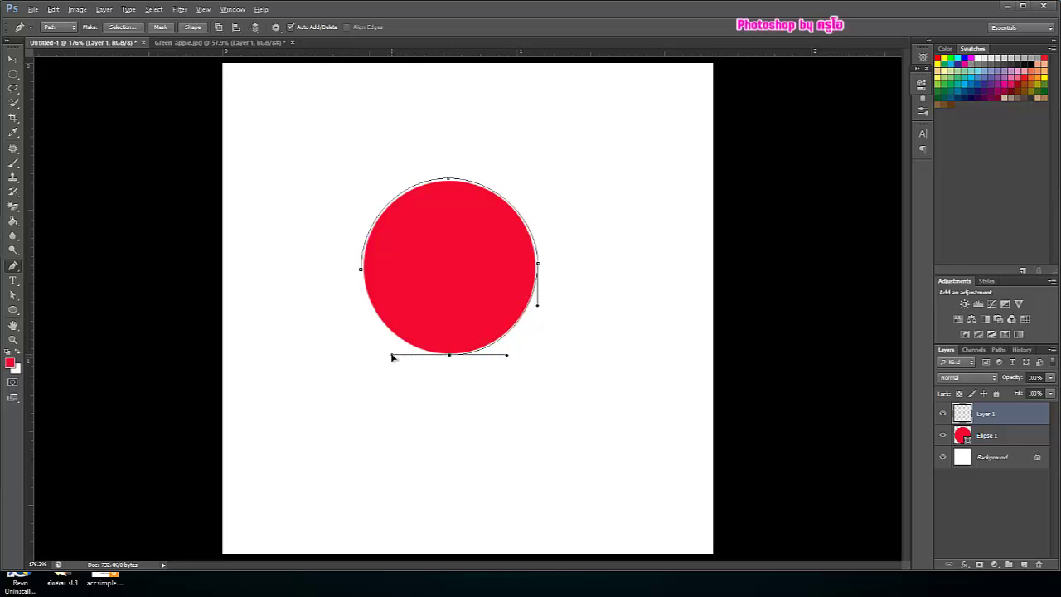
mouse_move(370, 358)
mouse_down()
mouse_move(307, 359)
mouse_move(393, 357)
mouse_up()
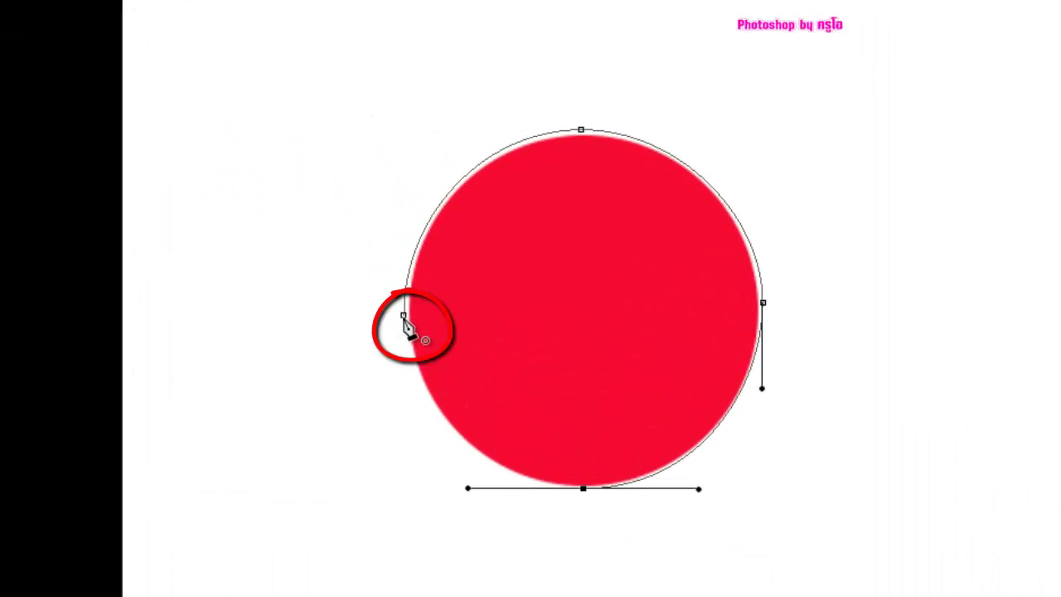
click(404, 317)
key(Return)
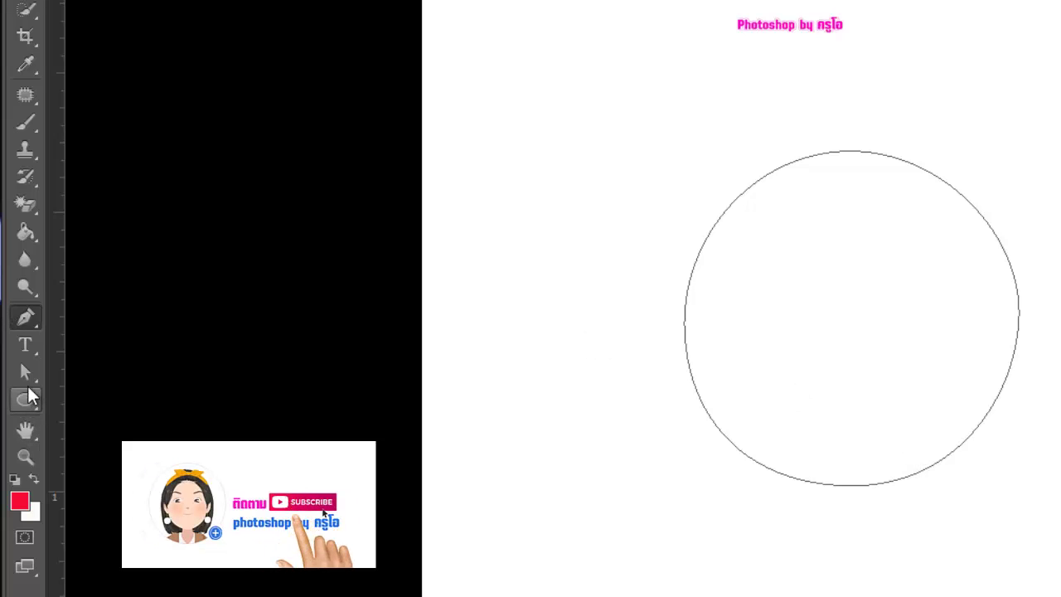
- With the Direct Selection Tool, reshape the circle path's lower-left and bottom curves to fit
click(29, 378)
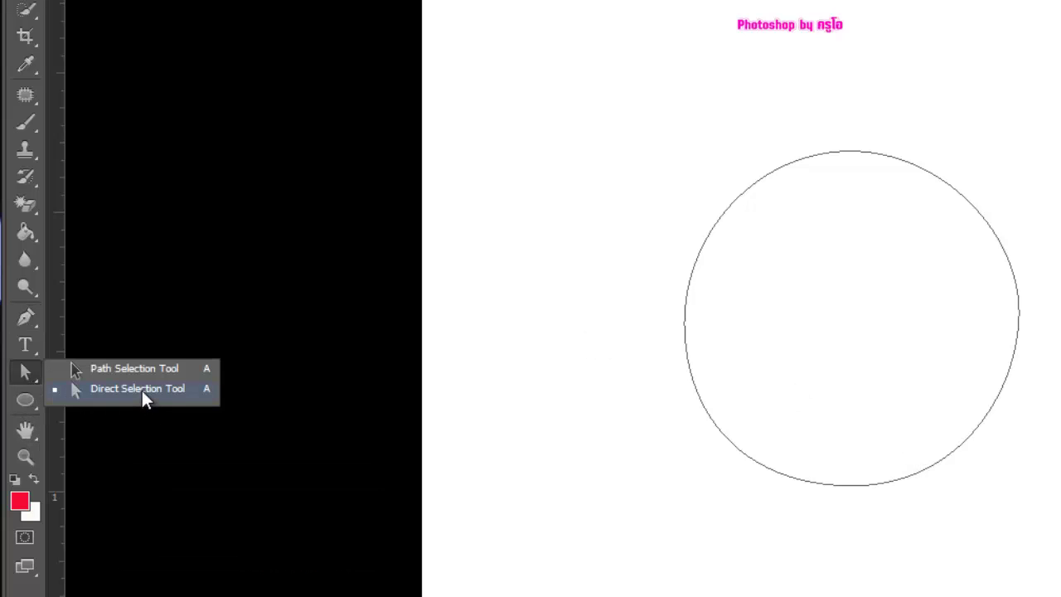
click(141, 391)
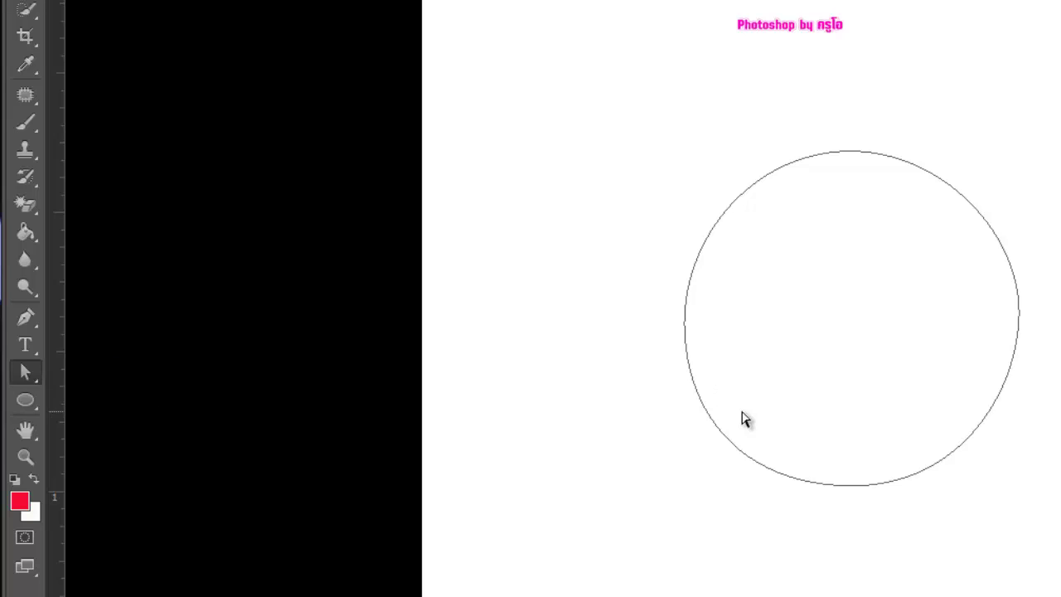
click(723, 440)
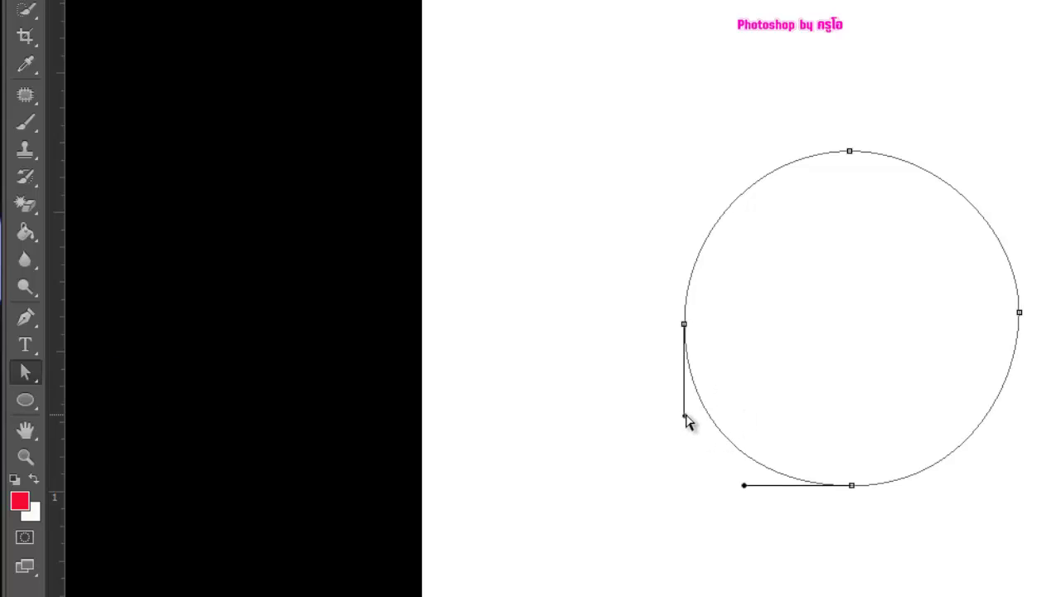
mouse_move(687, 417)
mouse_down()
mouse_move(689, 479)
mouse_move(693, 409)
mouse_up()
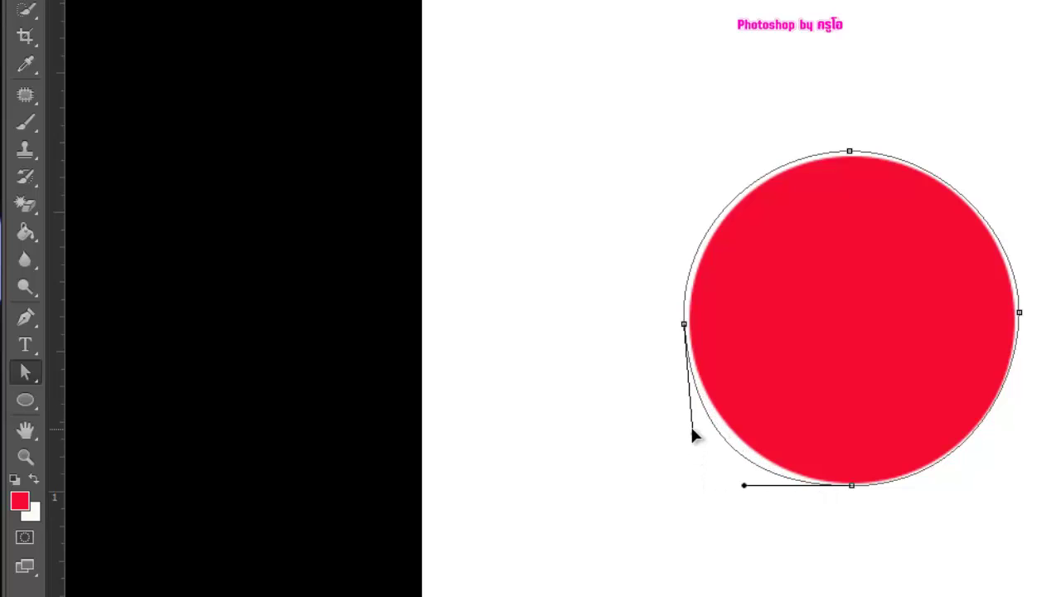
drag(693, 433, 690, 413)
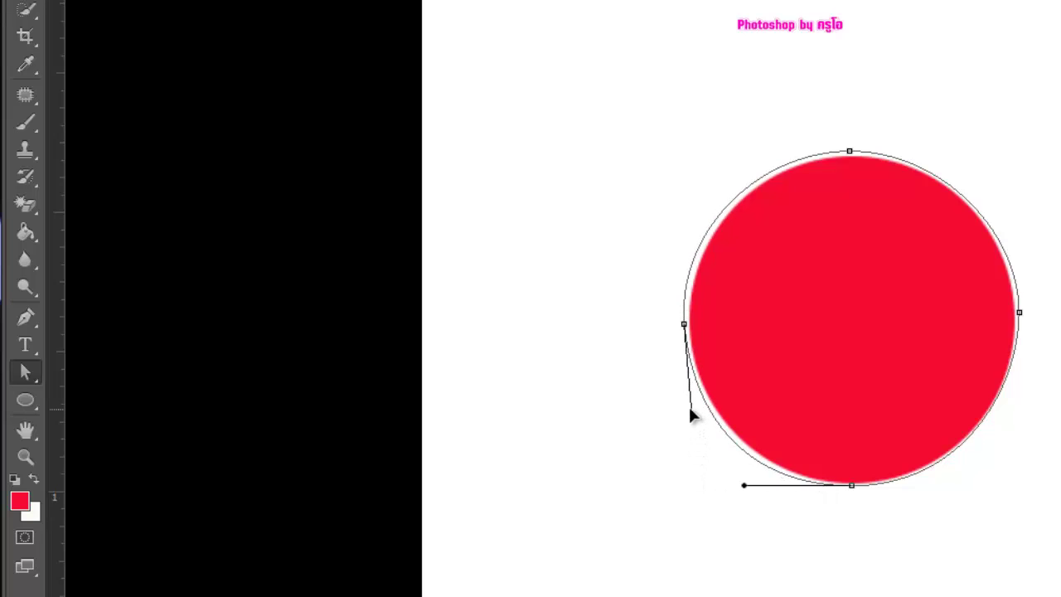
mouse_move(744, 485)
mouse_down()
mouse_move(742, 474)
mouse_move(767, 490)
mouse_up()
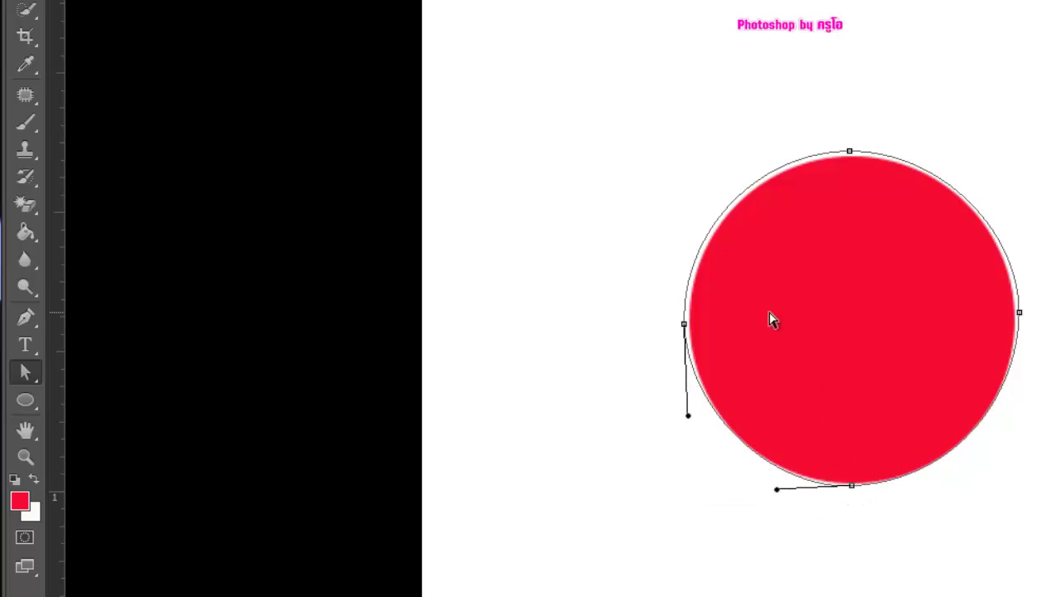
- Nudge the left, top and right anchors and their handles onto the circle's edge
click(684, 325)
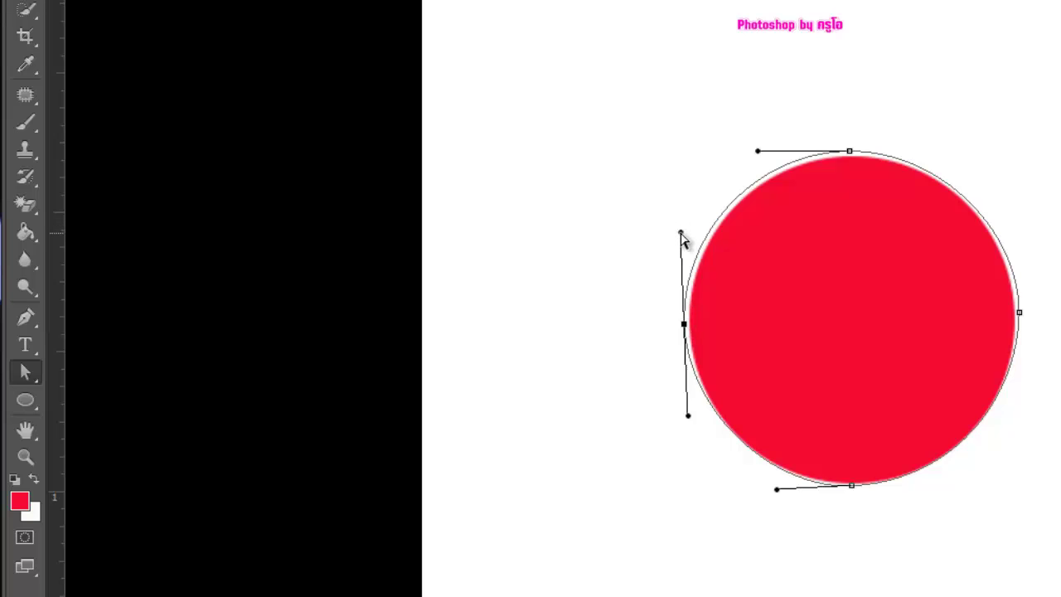
drag(682, 236, 682, 245)
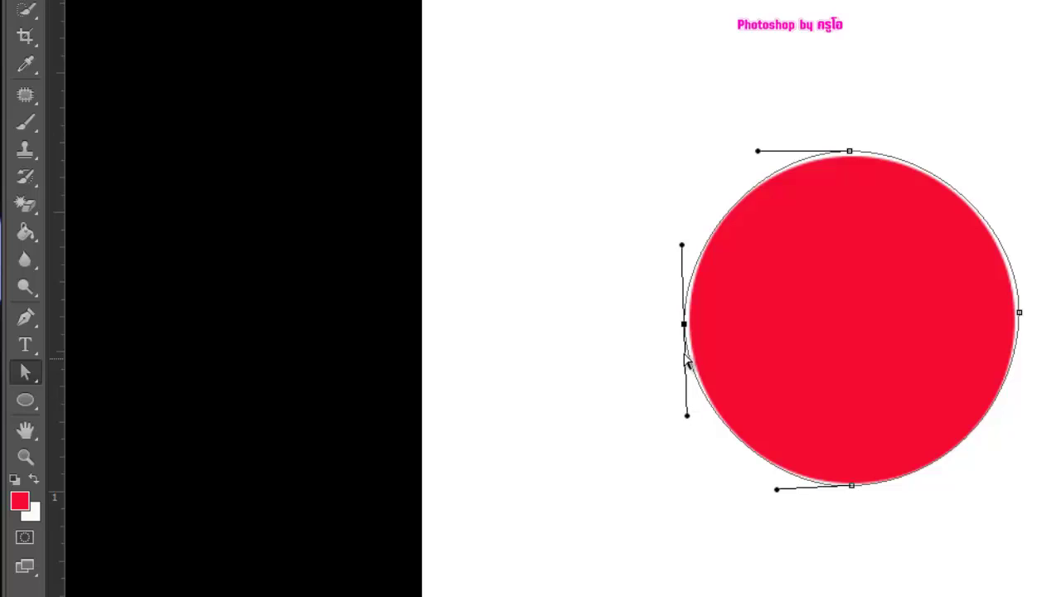
drag(684, 324, 690, 323)
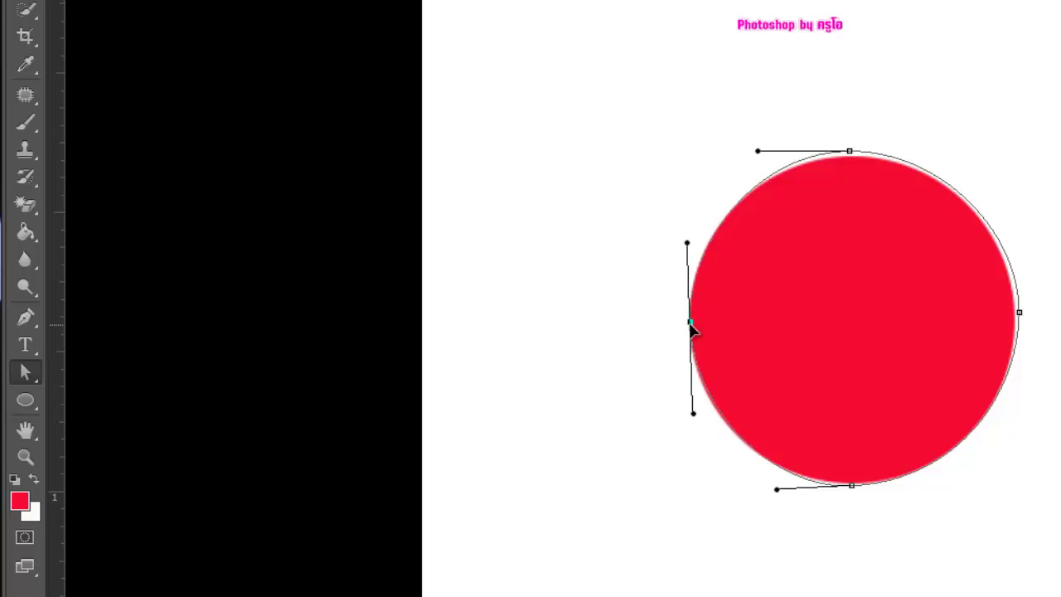
click(850, 153)
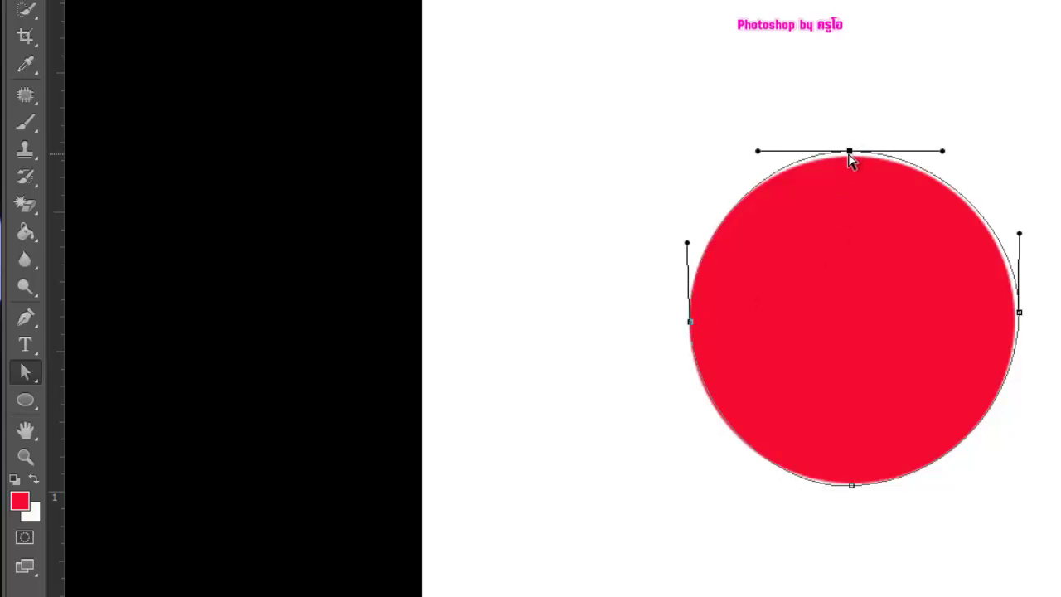
drag(849, 154, 848, 158)
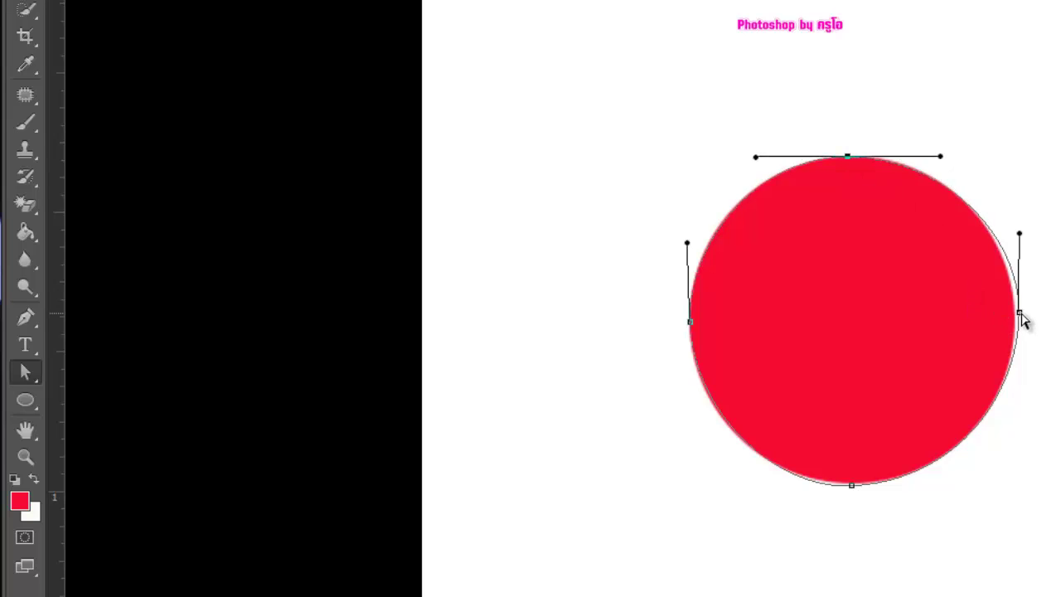
drag(1020, 313, 1014, 312)
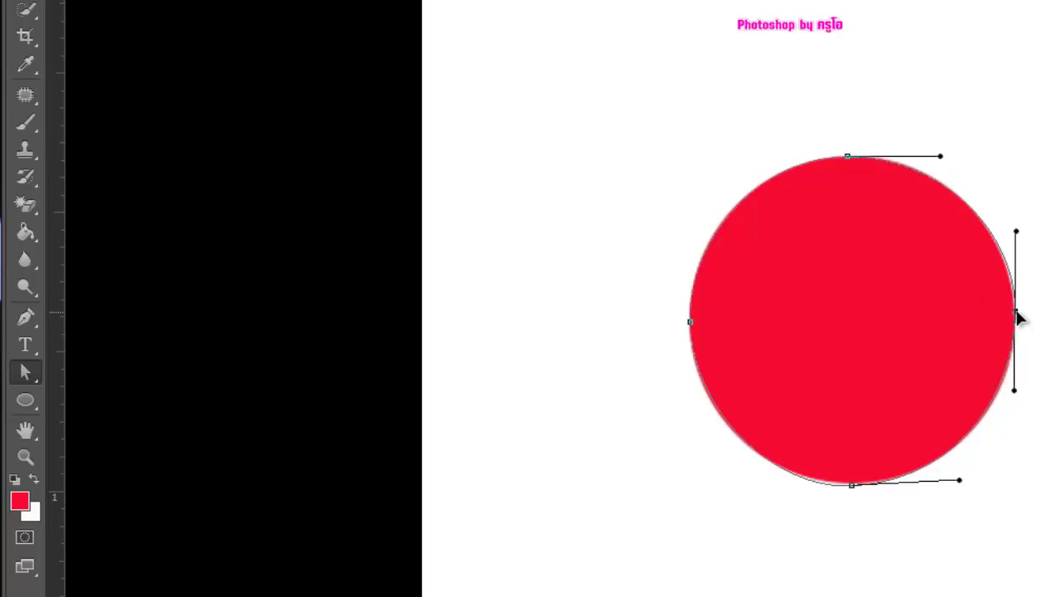
click(852, 485)
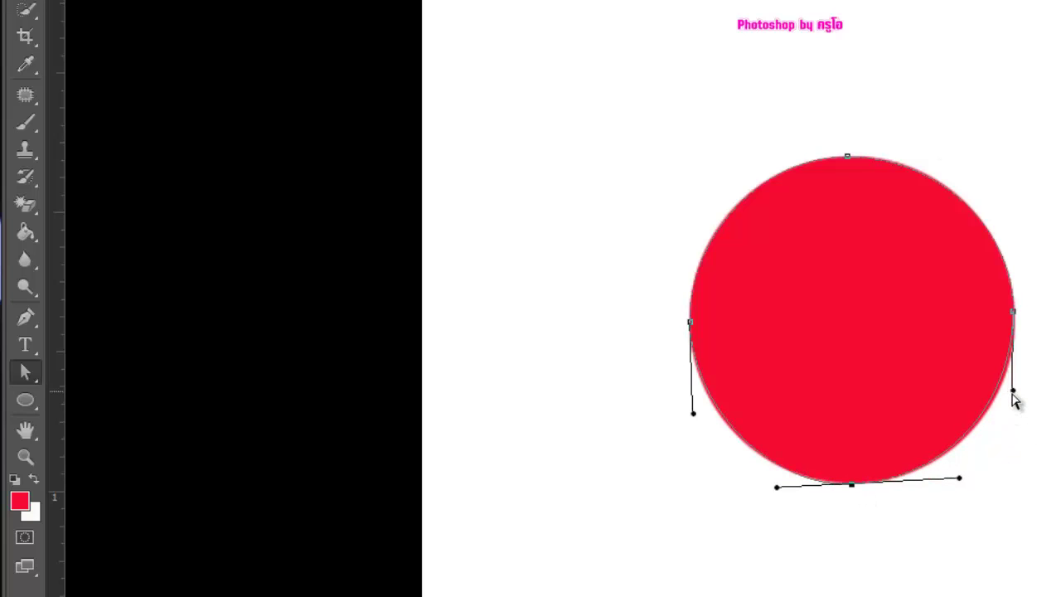
drag(1014, 391, 1013, 405)
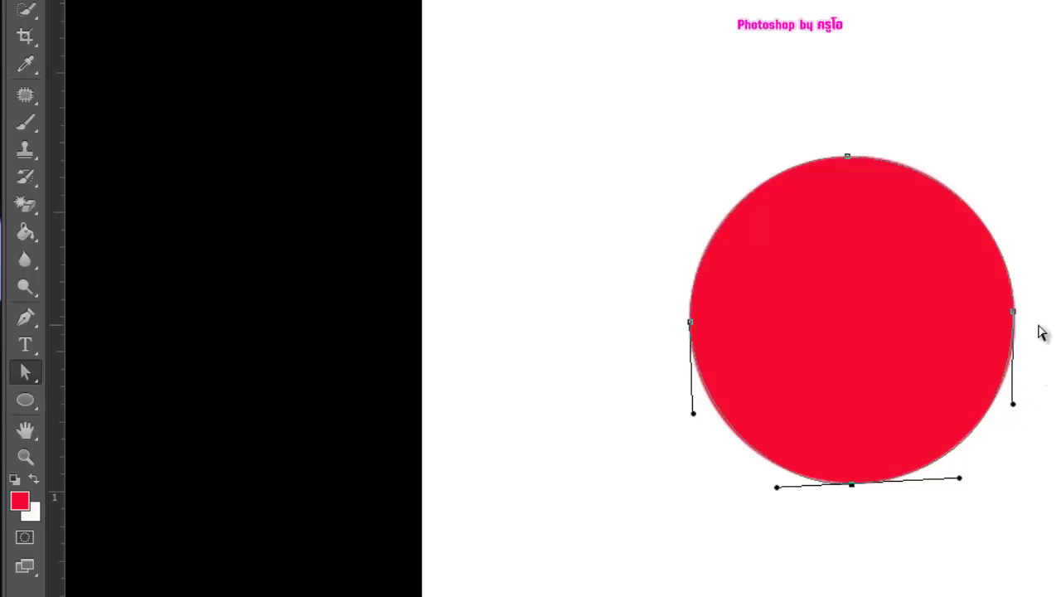
- Hide the anchors and the red circle, then load the circle path as a selection
key(Escape)
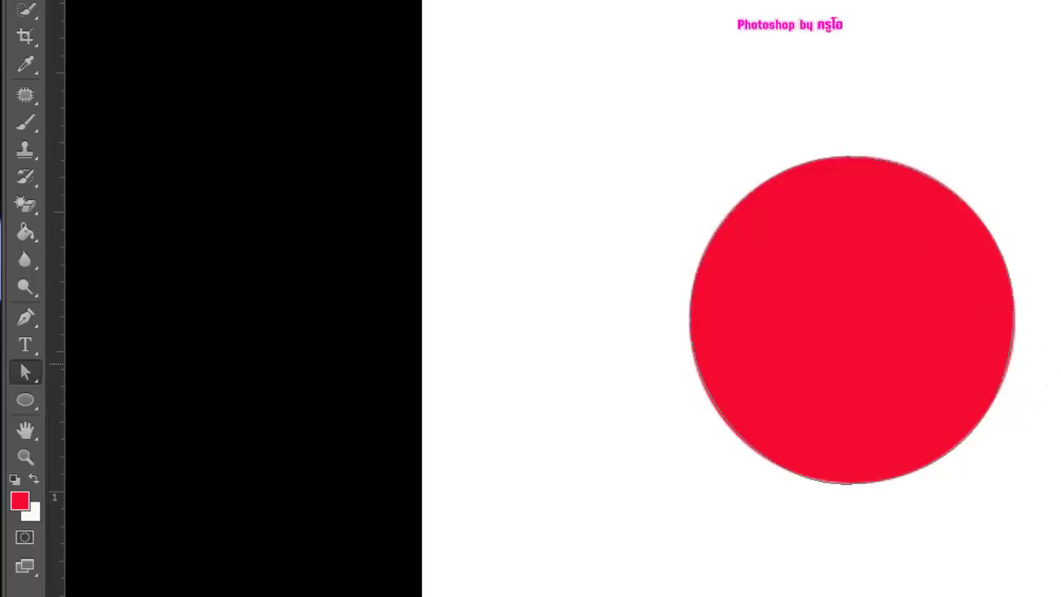
key(ctrl+z)
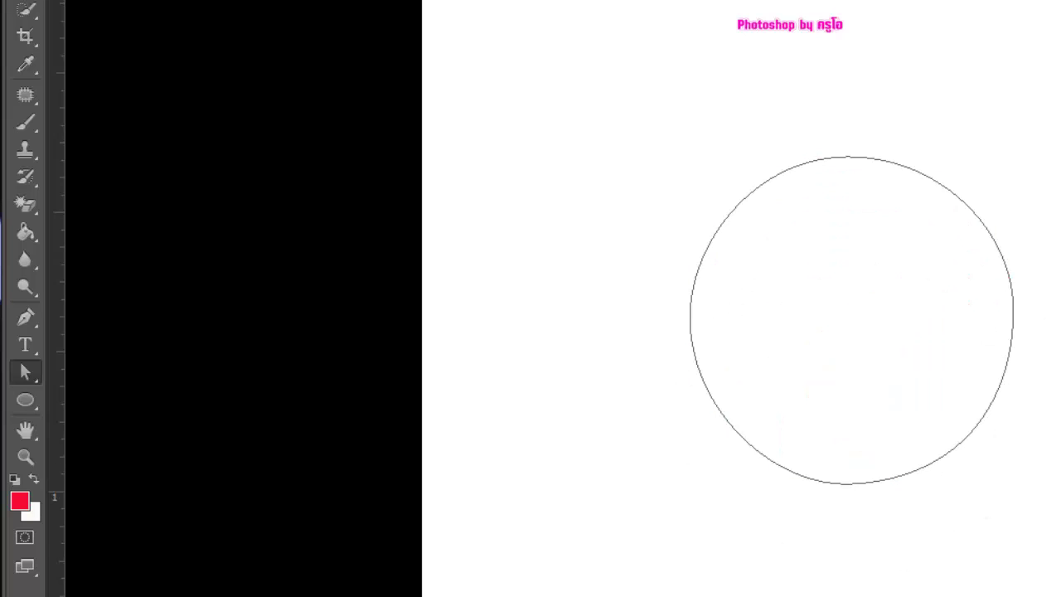
key(ctrl+Return)
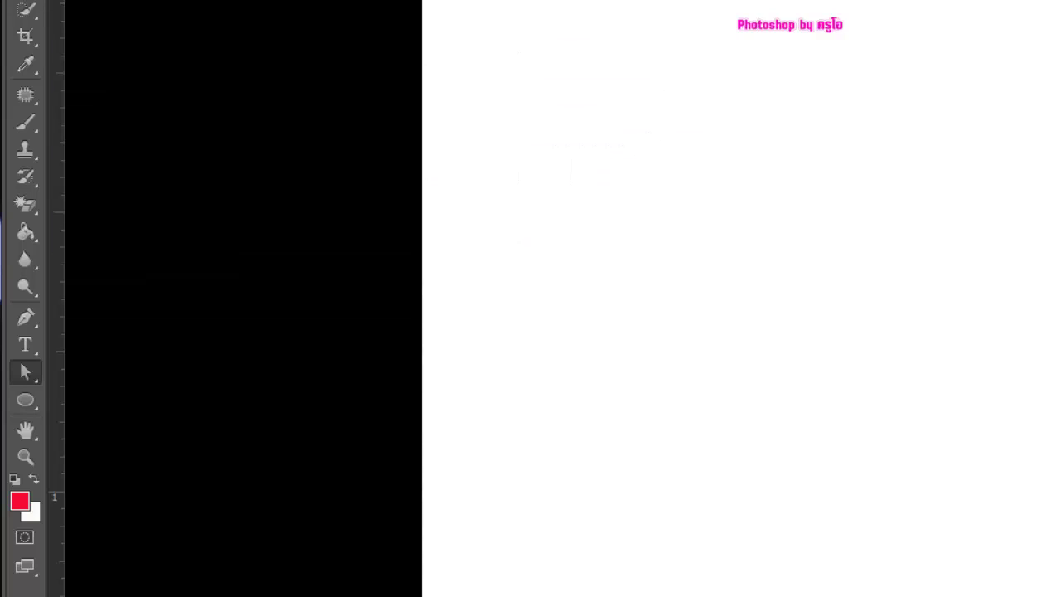
- Draw a two-humped wavy path across the canvas with the Freeform Pen Tool
click(27, 318)
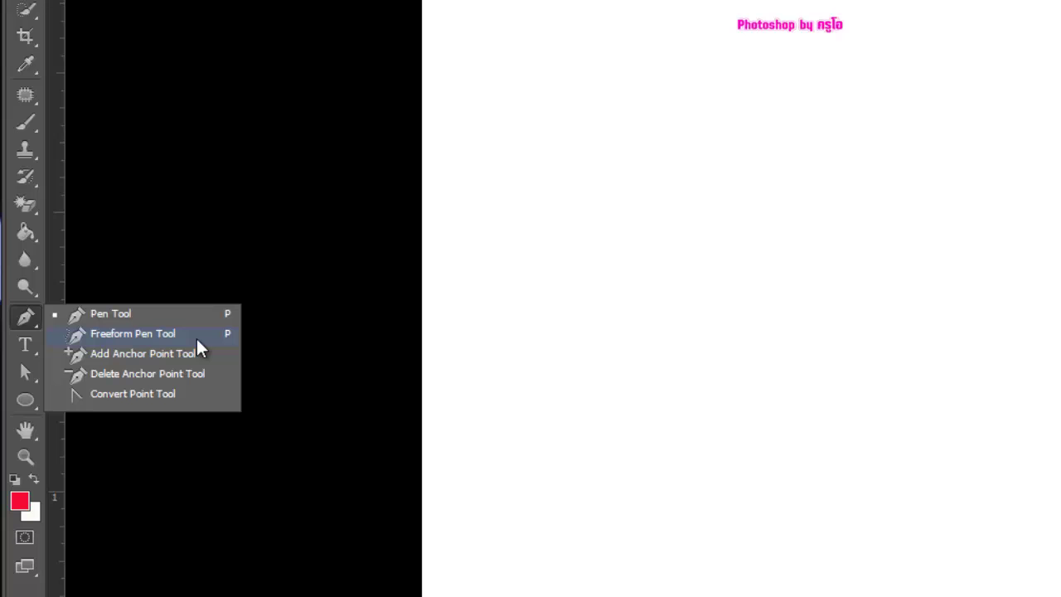
click(131, 333)
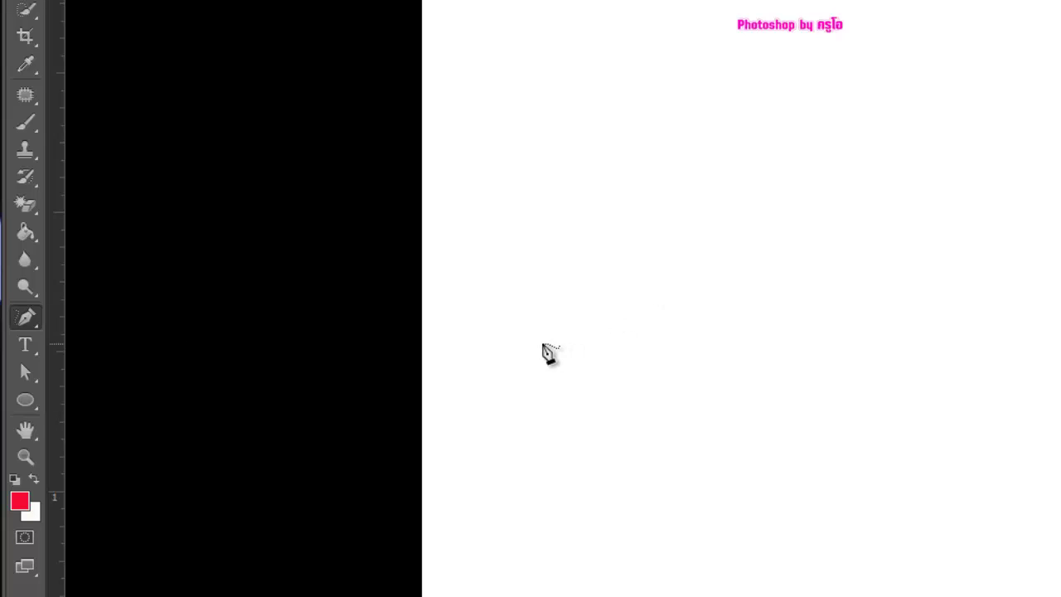
drag(543, 340, 770, 358)
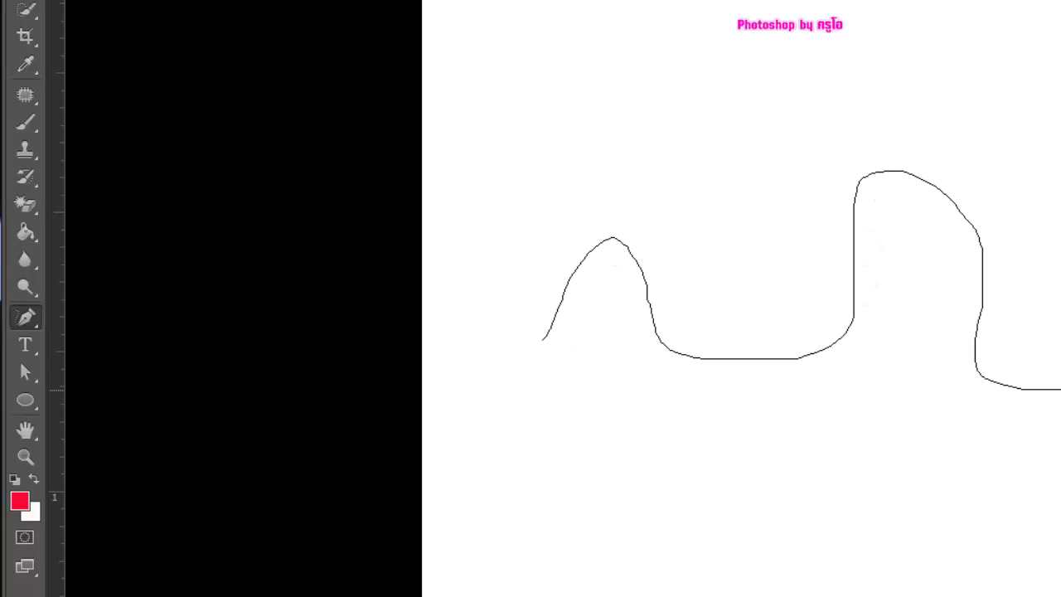
drag(861, 291, 966, 351)
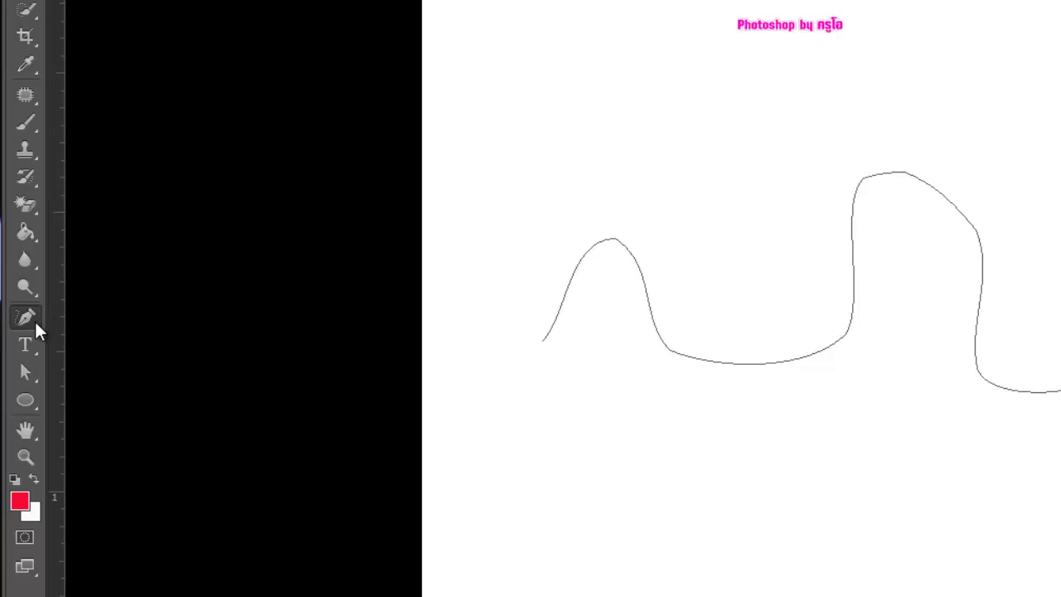
- Add four anchor points along the wavy path and drag one's handles to bend it into a loop
click(35, 323)
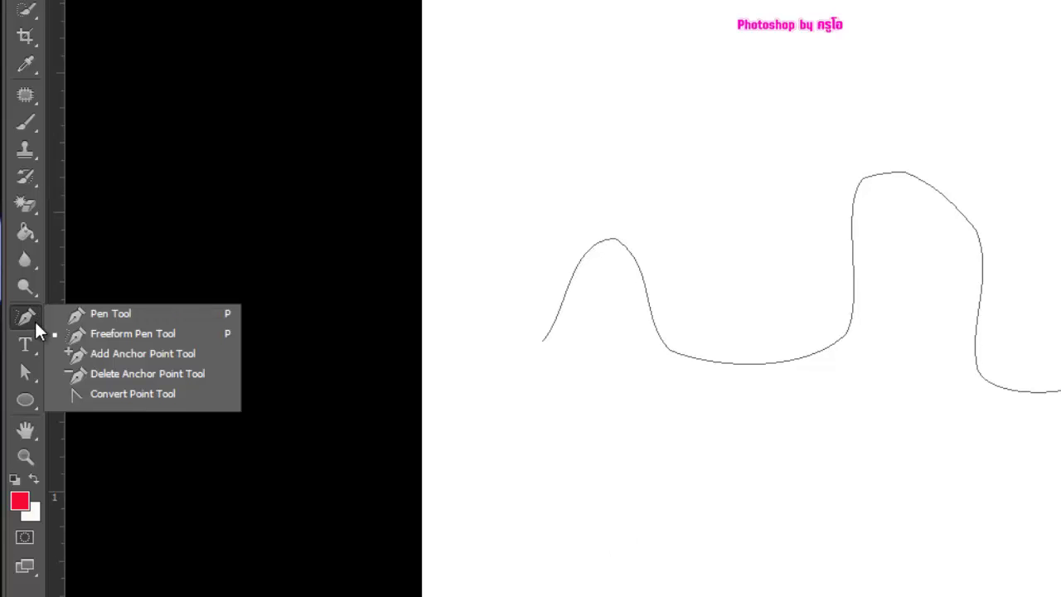
click(189, 355)
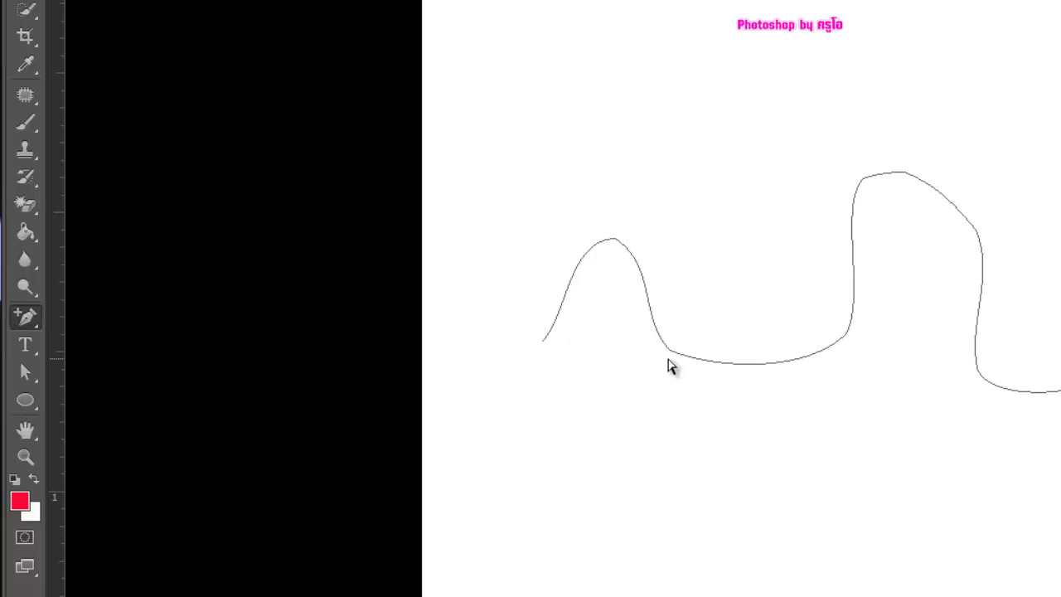
click(608, 241)
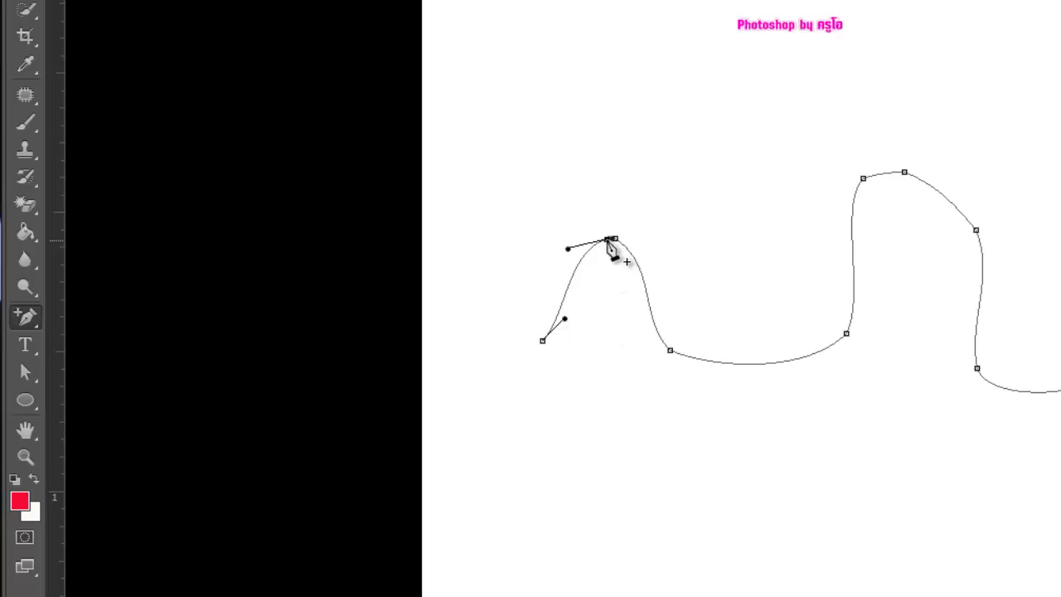
click(645, 288)
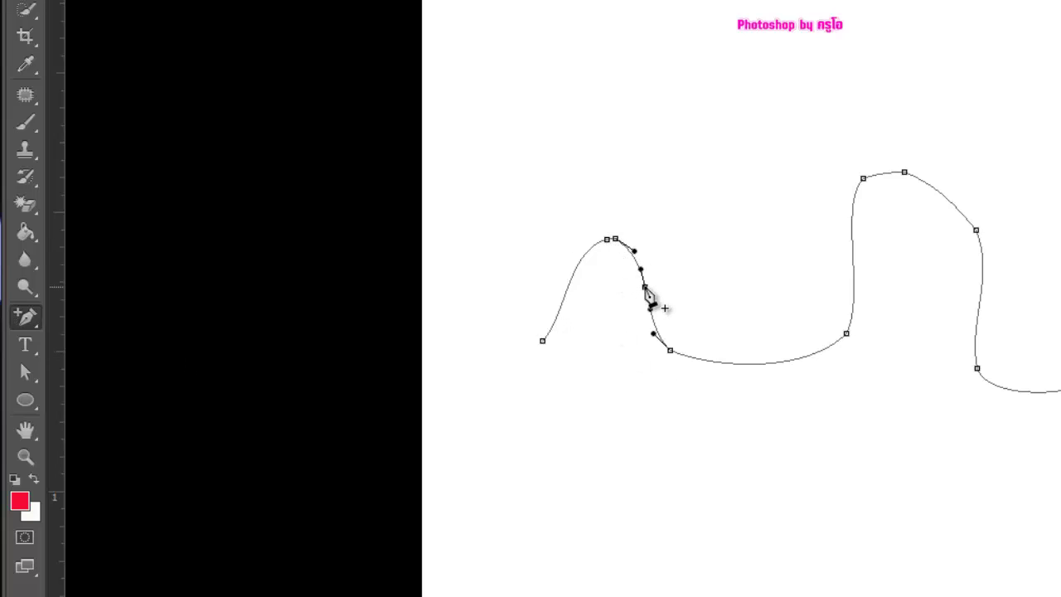
click(761, 363)
click(854, 244)
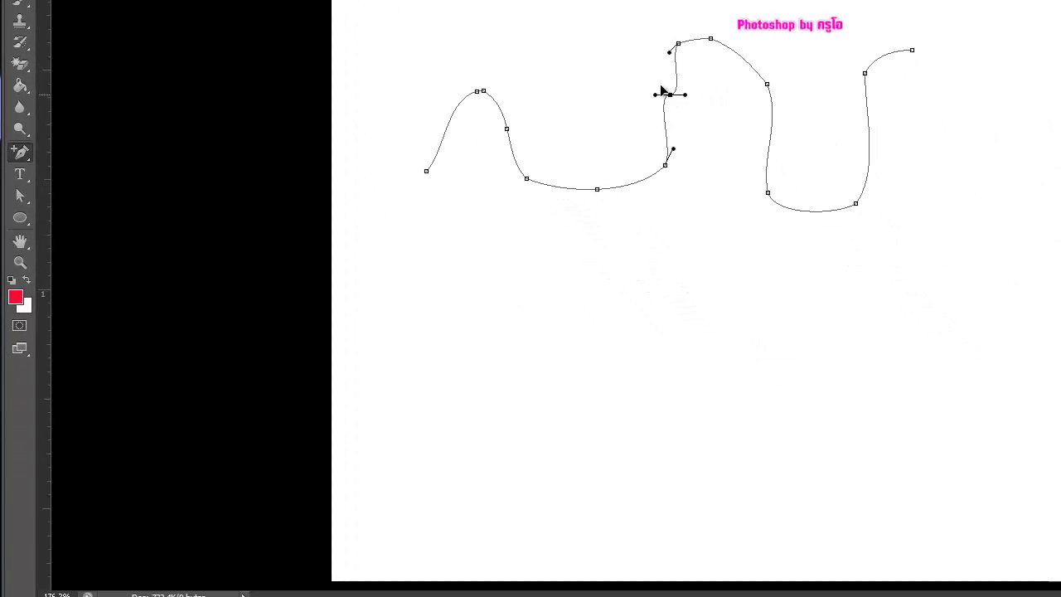
drag(662, 91, 589, 42)
right_click(18, 201)
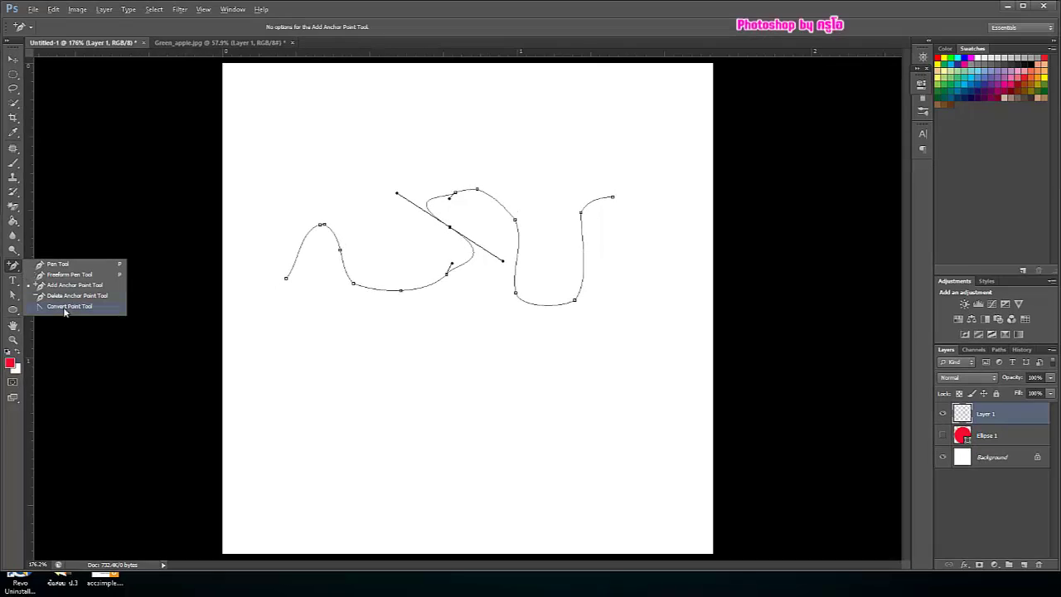
- Delete four anchors from the loop and U curve, the last via the Delete Anchor Point menu
click(77, 297)
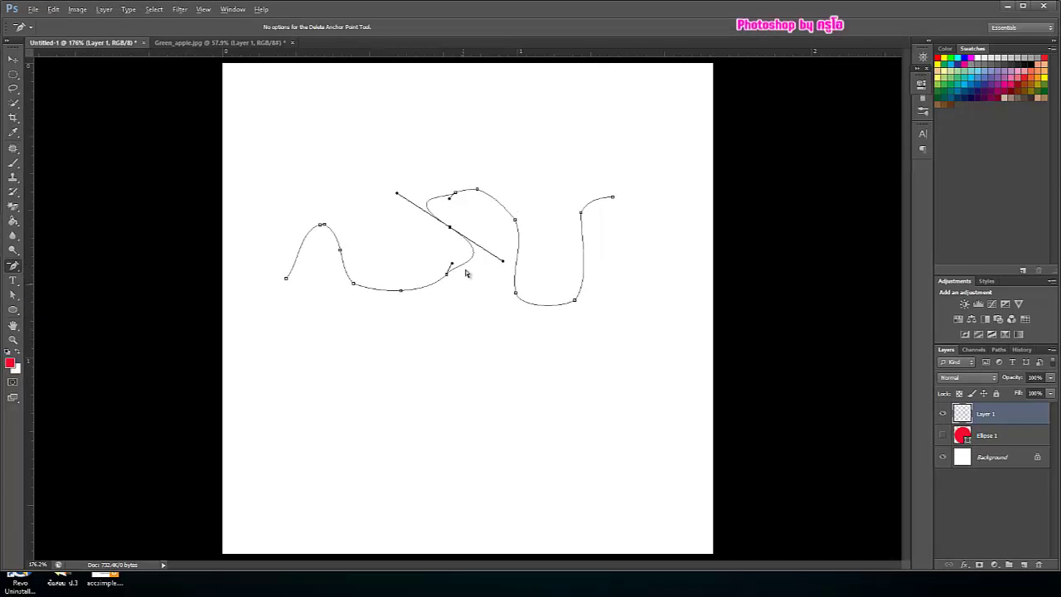
click(455, 192)
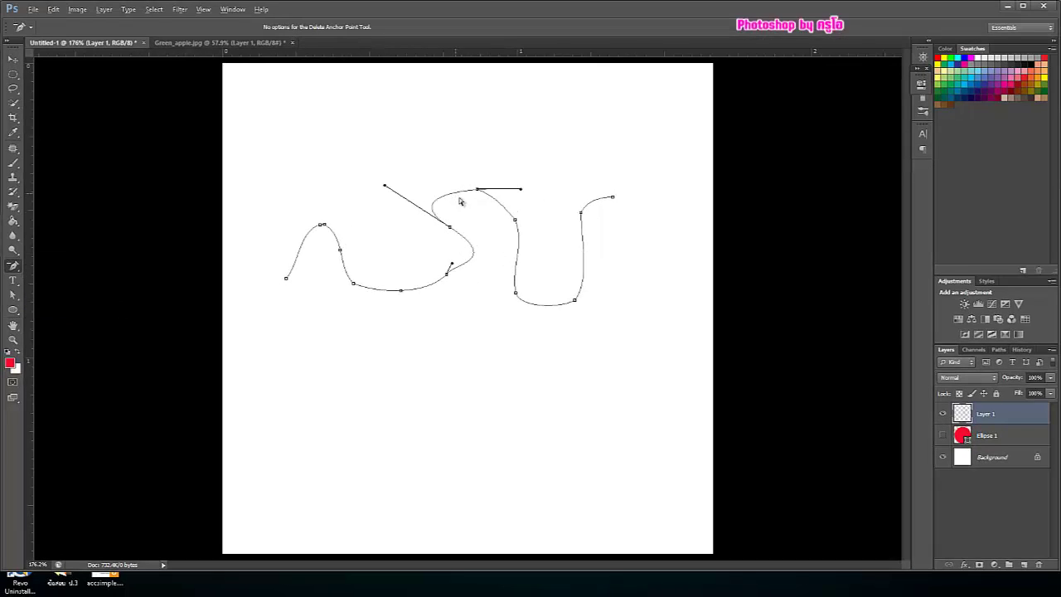
click(516, 223)
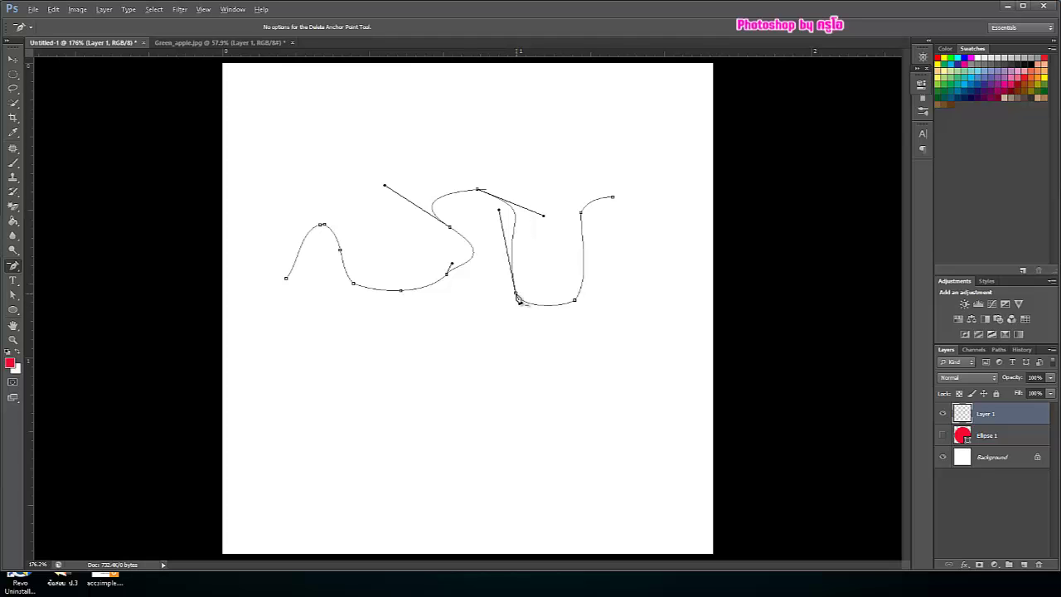
click(516, 295)
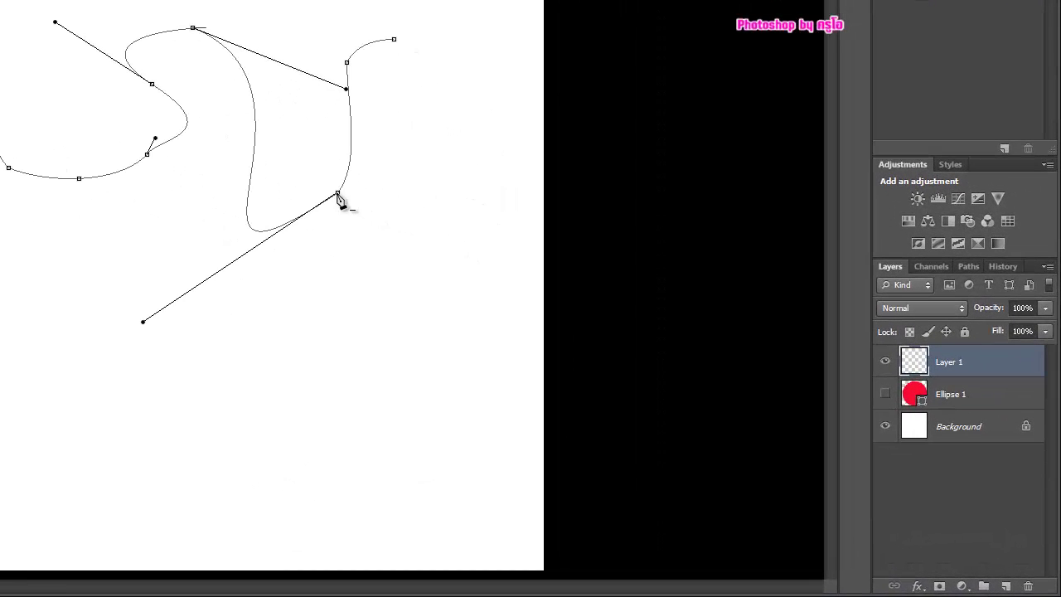
right_click(338, 196)
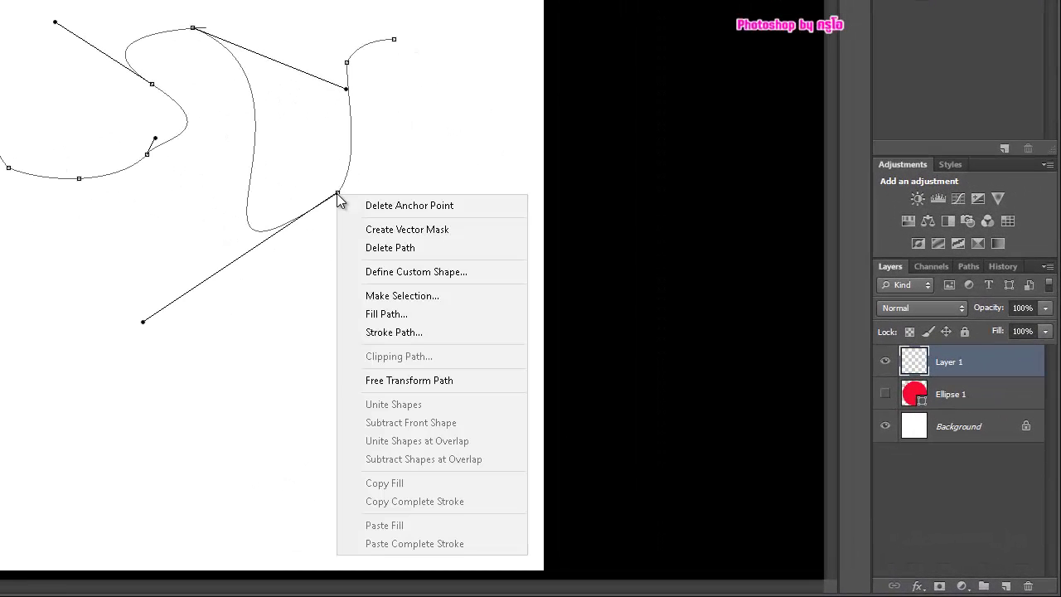
click(447, 207)
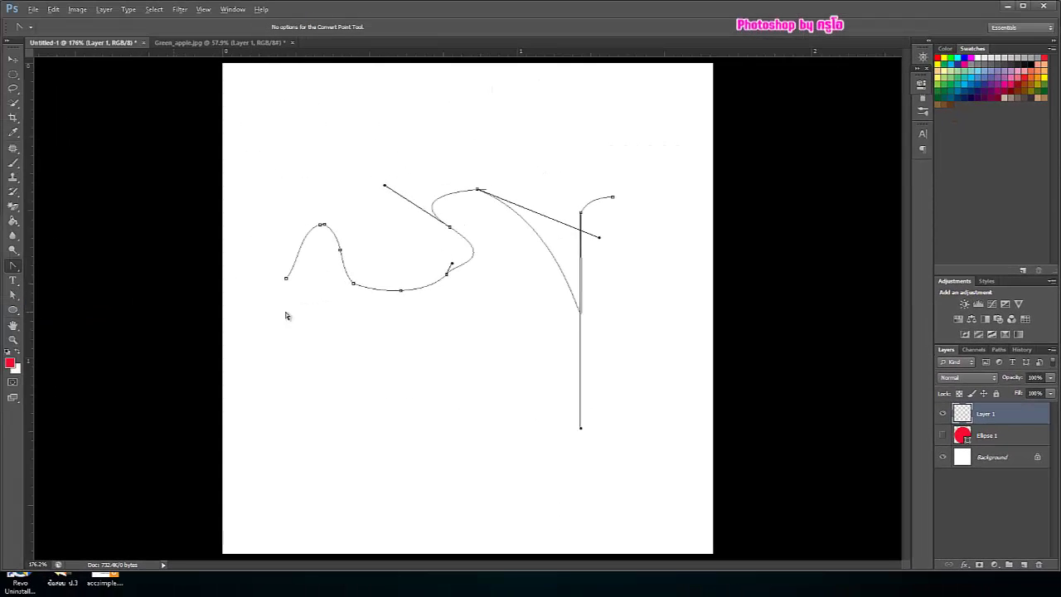
- Convert the humps', dip's and loop's smooth anchors into corners with the Convert Point Tool
click(321, 225)
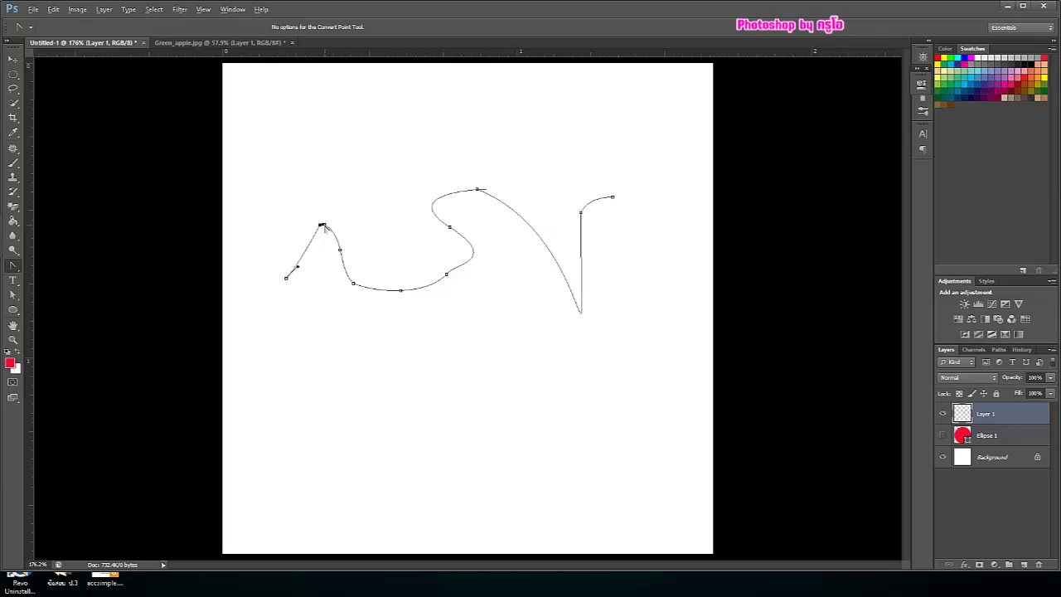
click(353, 284)
click(401, 292)
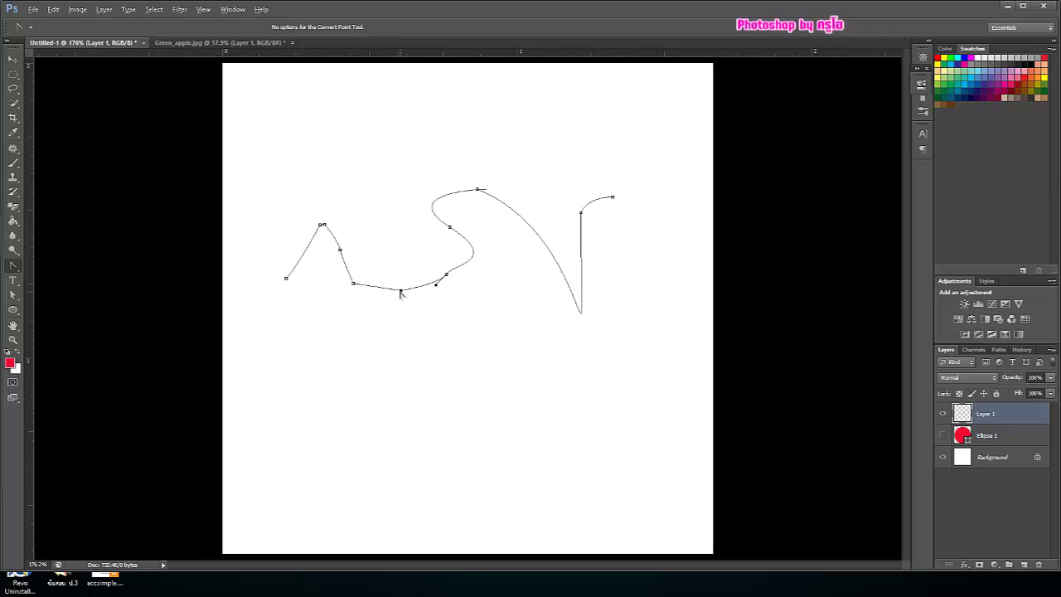
click(446, 274)
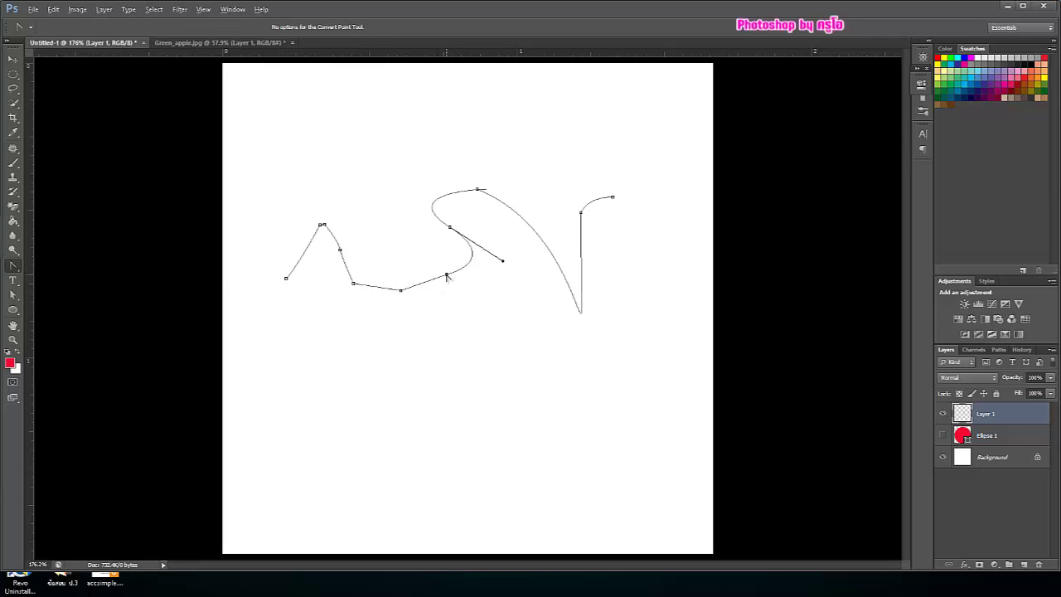
click(451, 228)
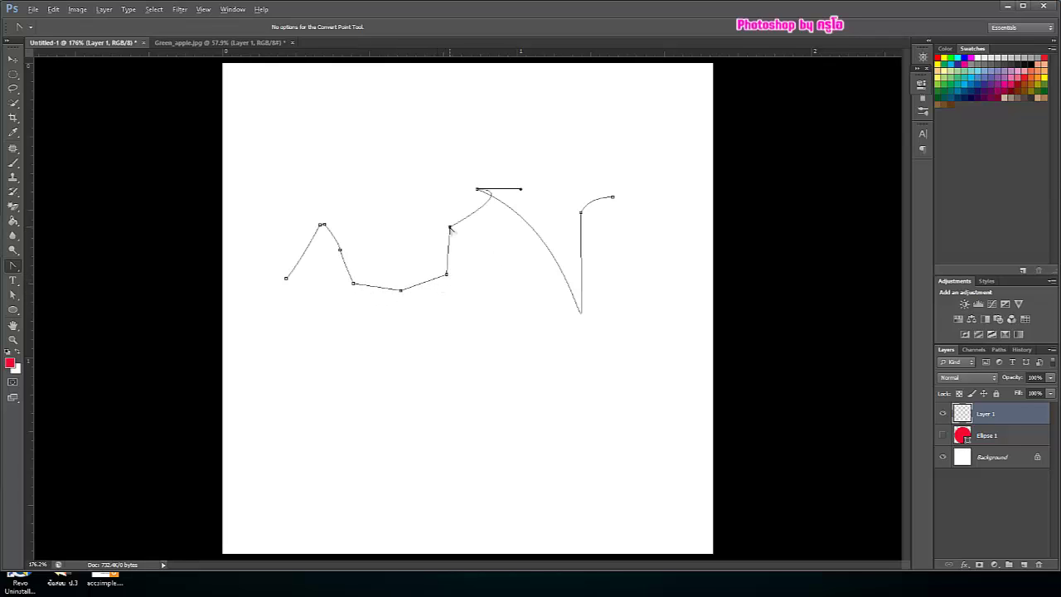
click(477, 190)
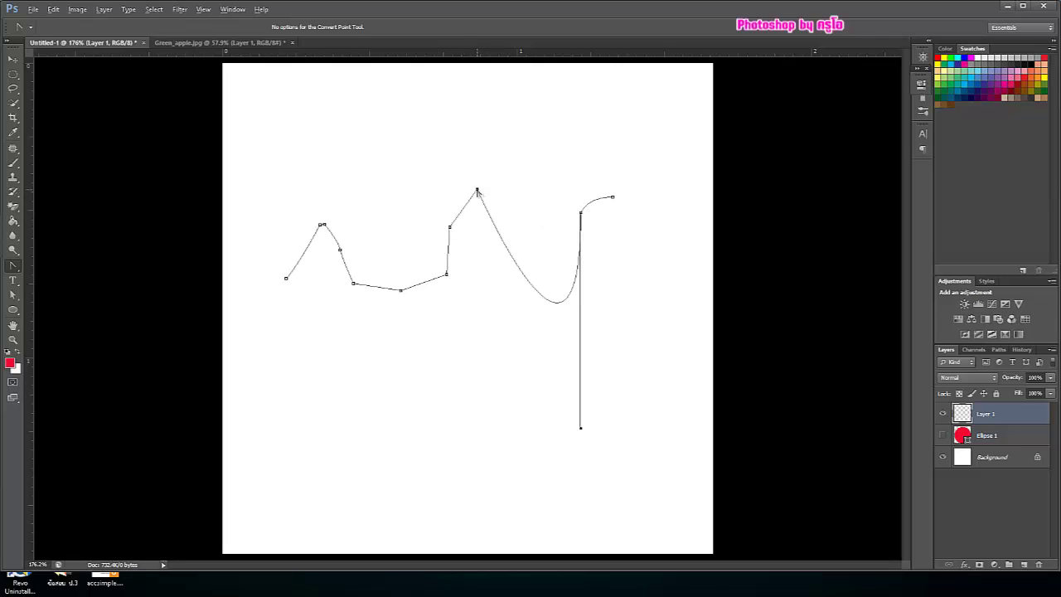
click(580, 214)
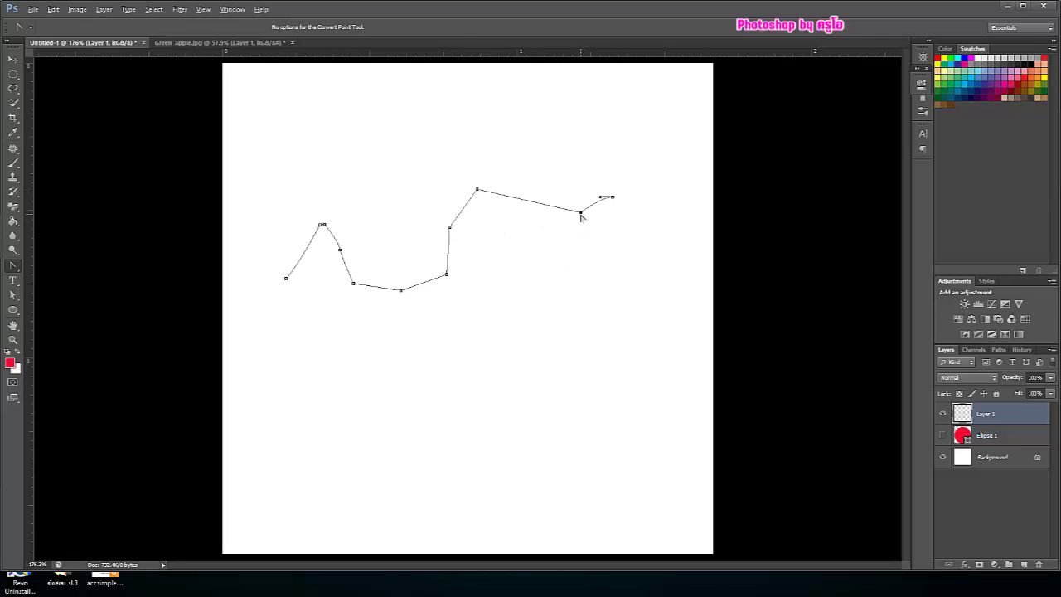
click(340, 249)
click(401, 291)
right_click(15, 267)
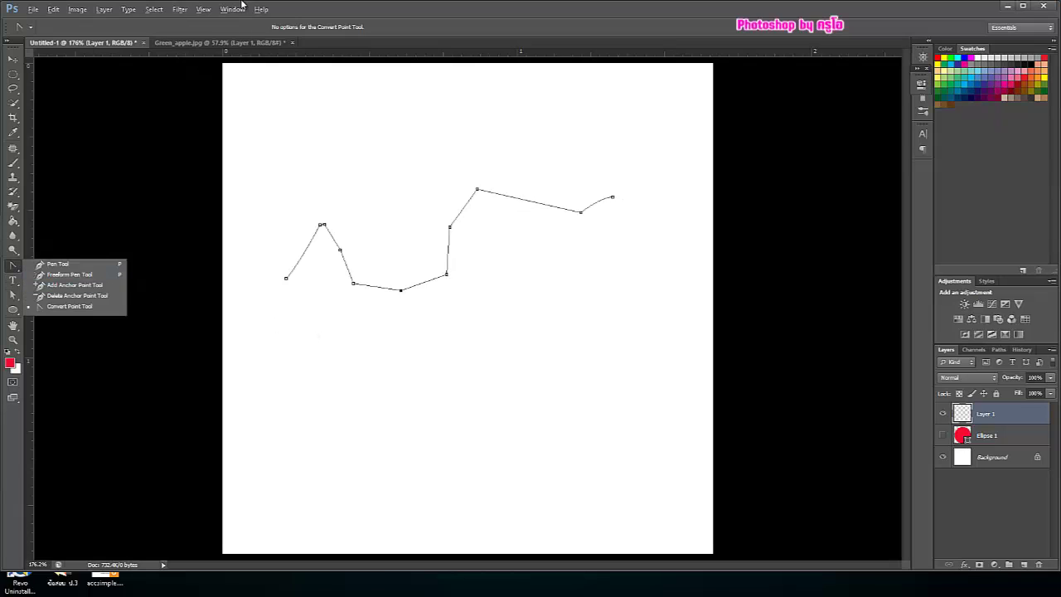
- In Green_apple.jpg, delete the cut-out apple layer and pick the Pen Tool
click(201, 44)
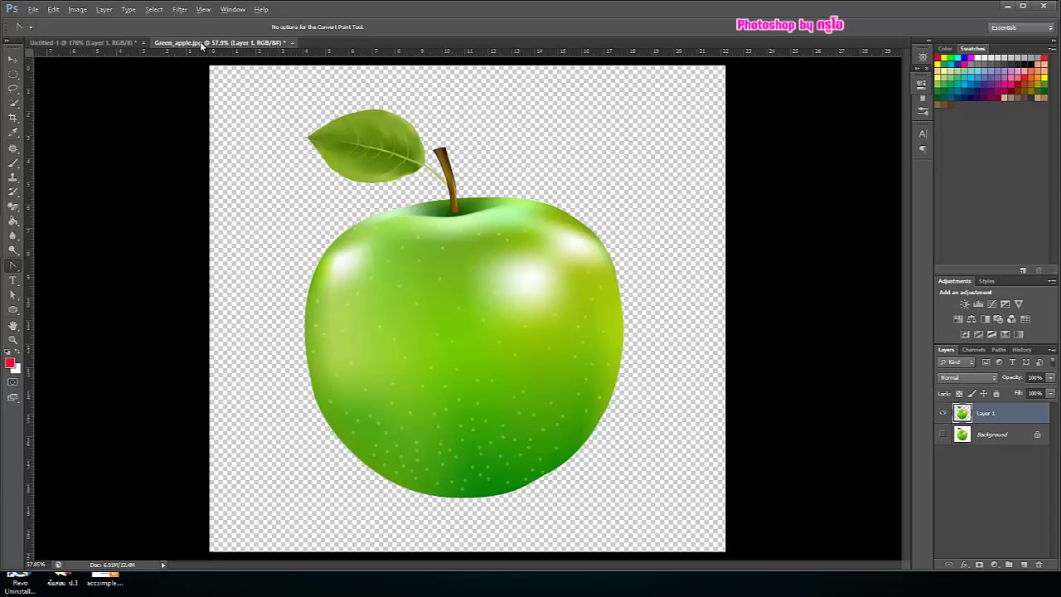
key(Delete)
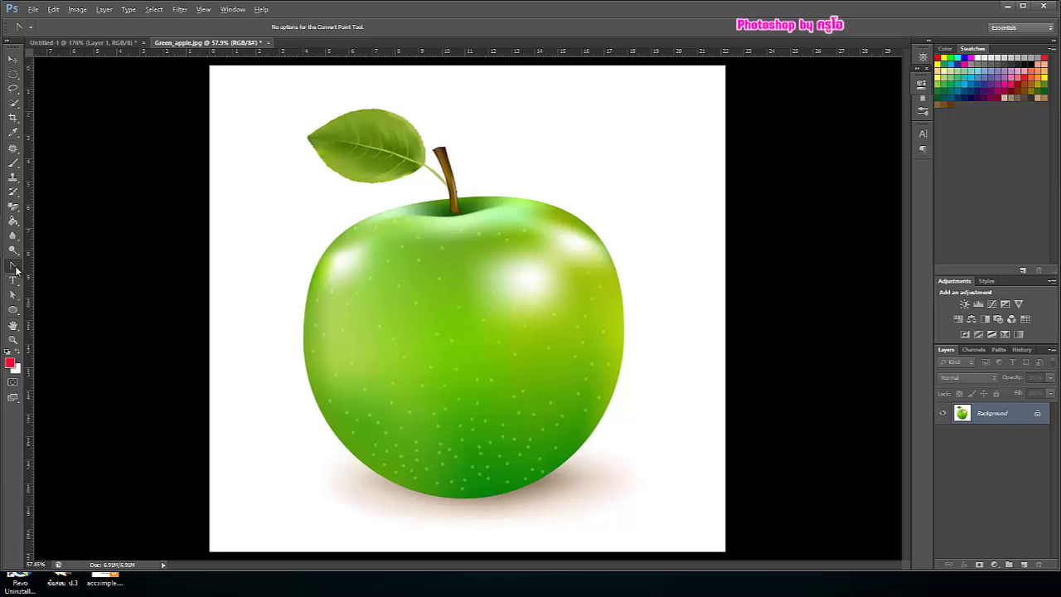
right_click(15, 269)
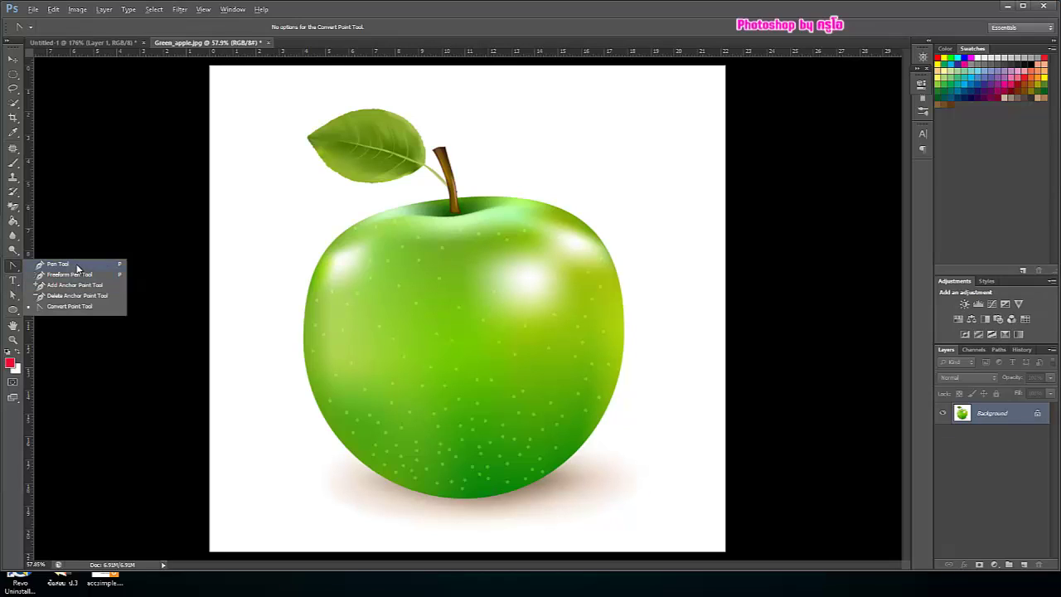
click(77, 266)
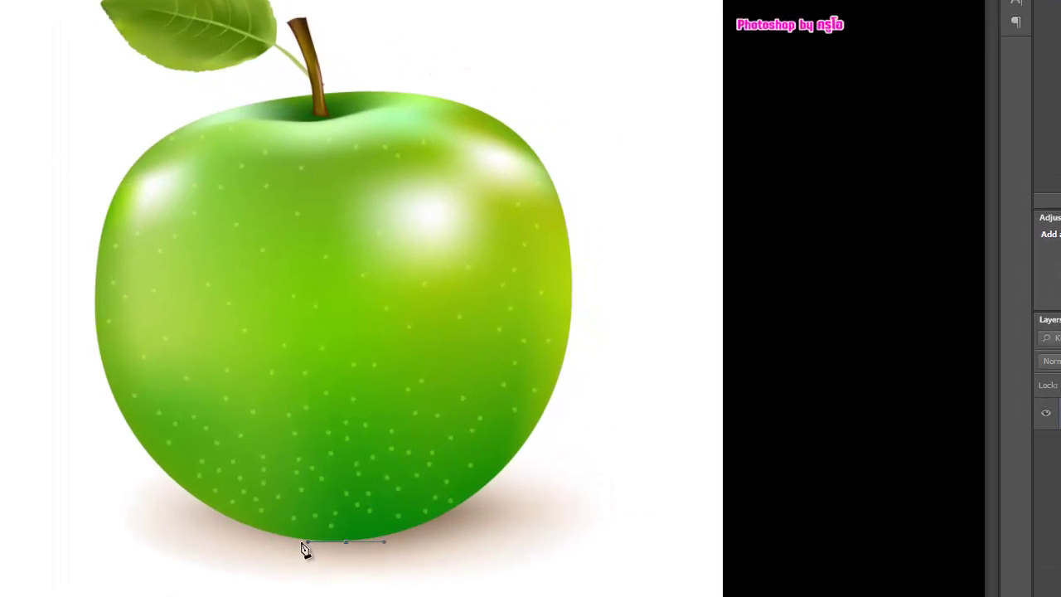
- Extend the apple path with curved anchors along its bottom and lower-left edge
alt+click(348, 542)
drag(273, 537, 242, 528)
drag(147, 455, 134, 430)
drag(102, 393, 90, 267)
mouse_move(91, 268)
mouse_down()
mouse_move(80, 274)
mouse_move(105, 235)
mouse_up()
- Continue the path up the left side and across the top, re-placing the stem-base anchor
click(103, 218)
drag(209, 115, 225, 109)
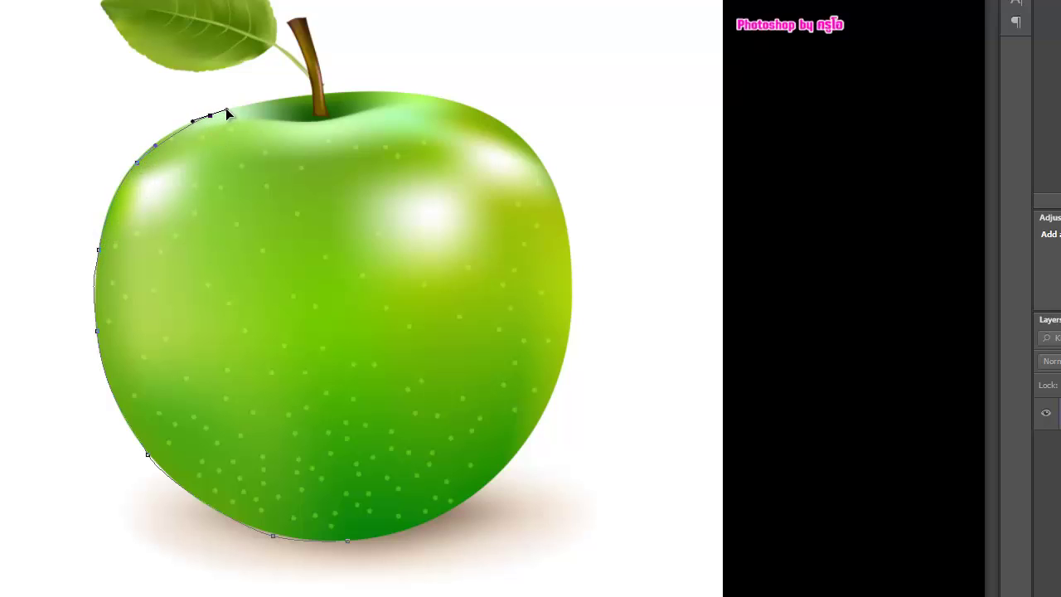
drag(302, 97, 313, 93)
right_click(311, 87)
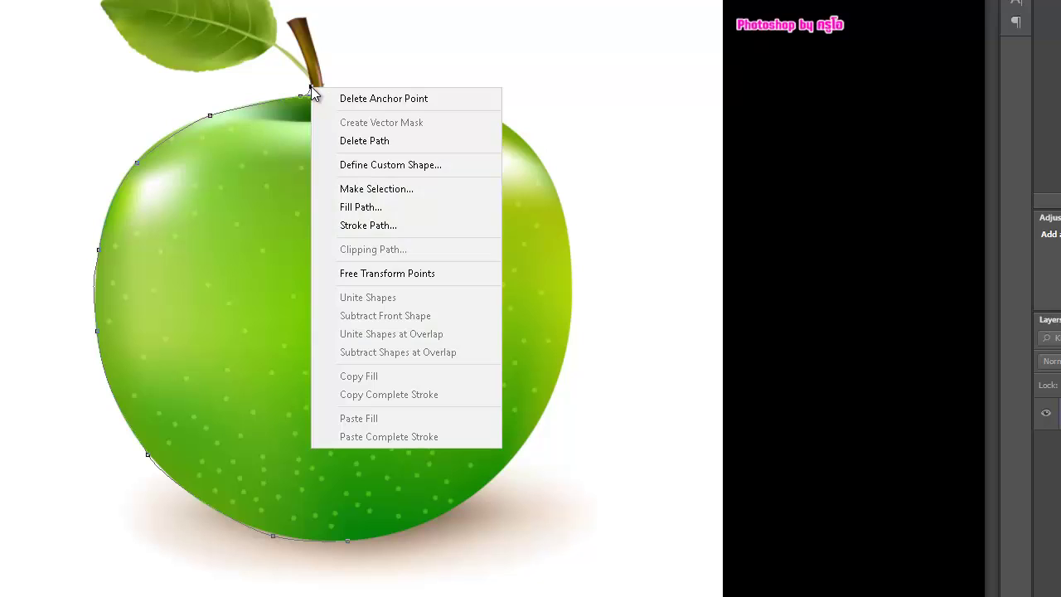
click(330, 97)
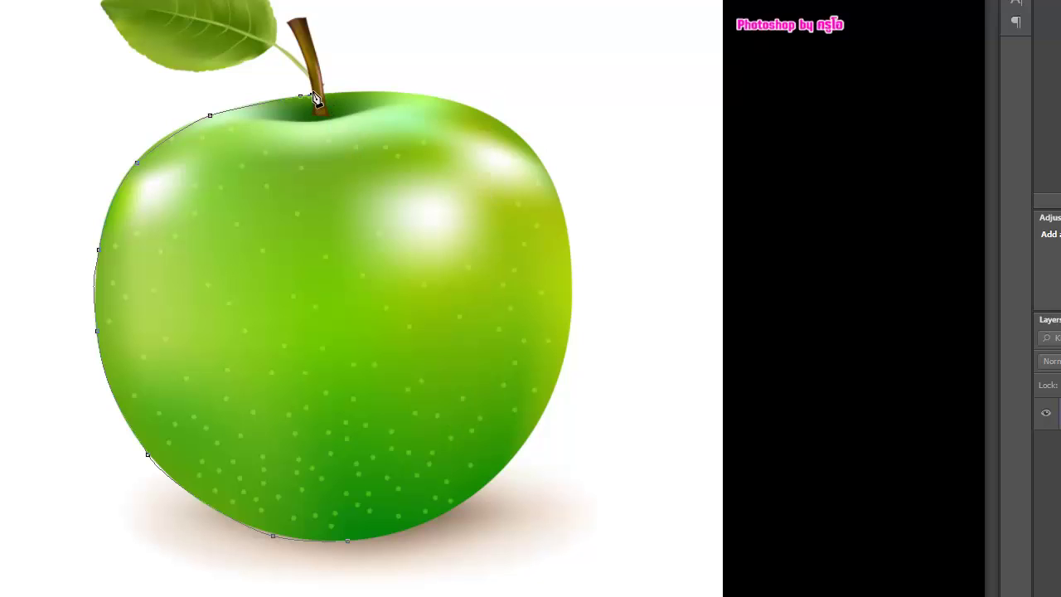
click(311, 80)
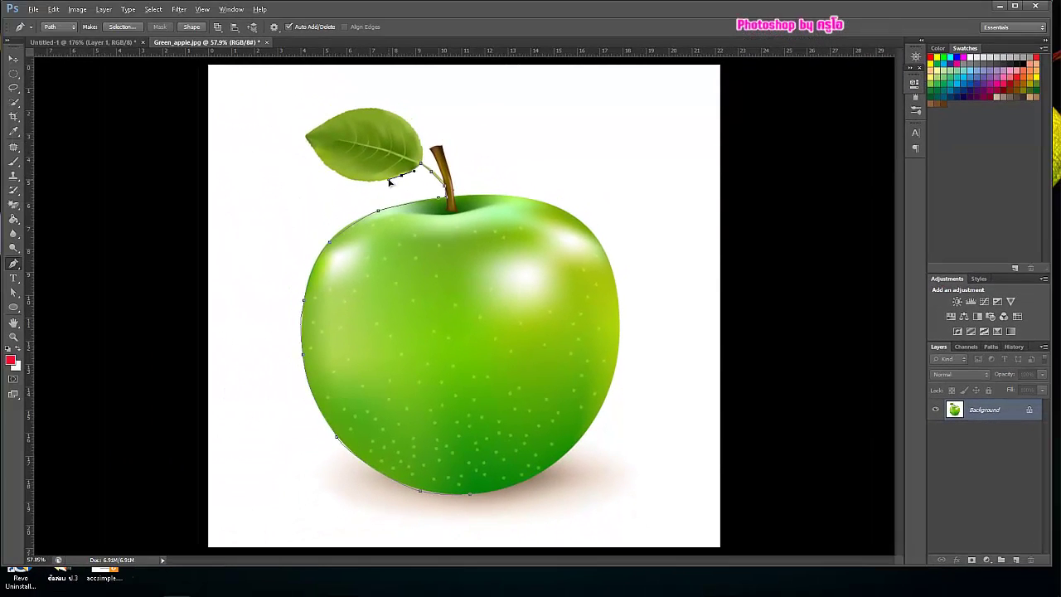
- Trace the leaf's underside out to its left tip with four anchors
click(369, 180)
click(328, 170)
click(318, 163)
click(308, 138)
- Close the leaf's top edge at the stem, load the outline as a selection, then deselect
drag(345, 111, 360, 112)
click(446, 188)
key(ctrl+Return)
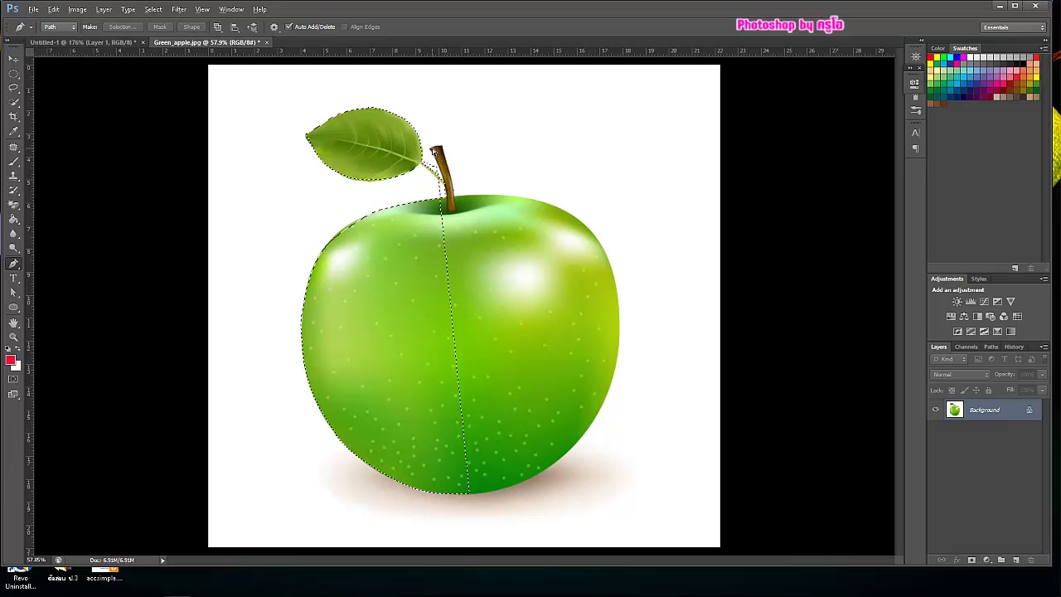
key(ctrl+d)
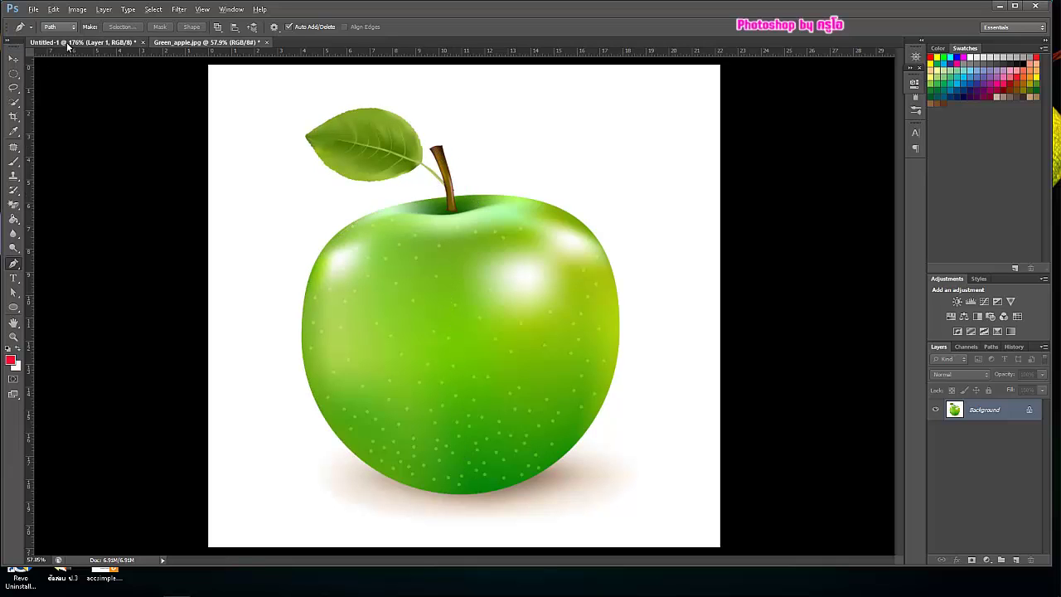
- Switch to Untitled-1, then bring up The Bézier Game in the Chrome browser
click(67, 42)
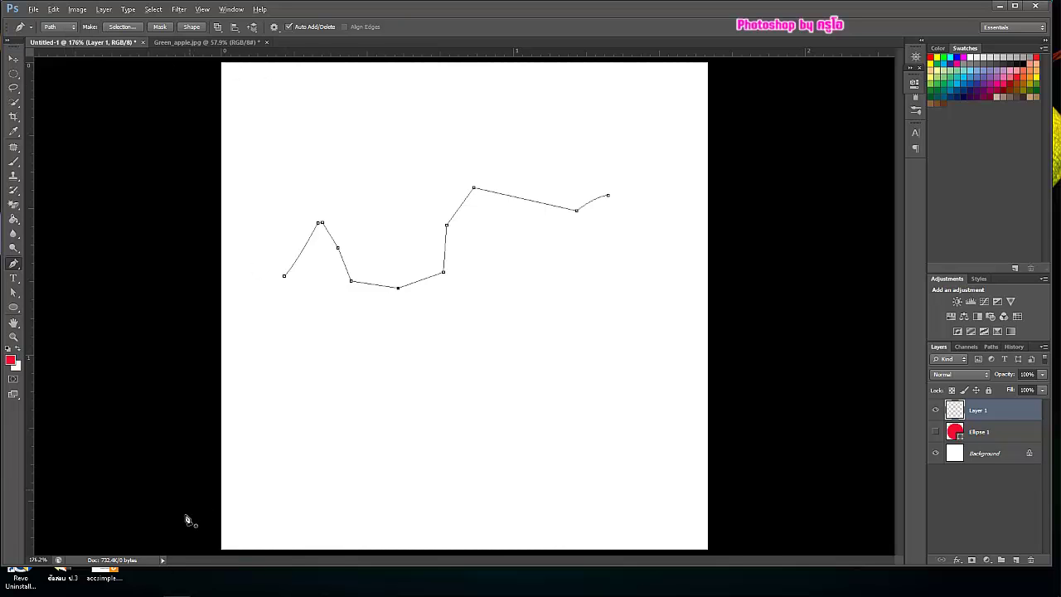
click(149, 586)
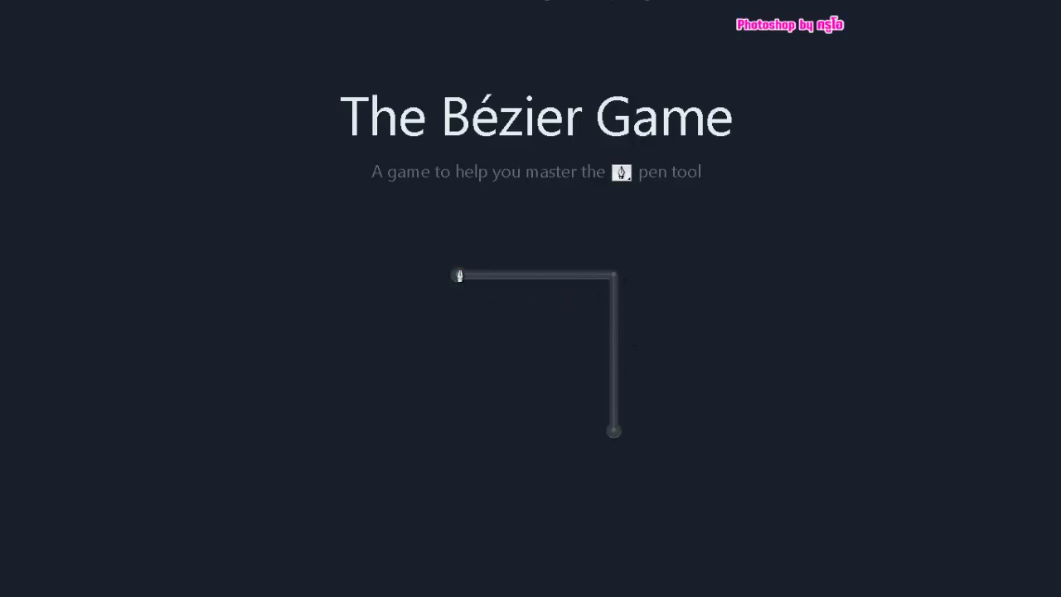
- Trace the right-angle path in three nodes with a Shift-constrained corner
click(458, 275)
click(606, 289)
shift+click(614, 276)
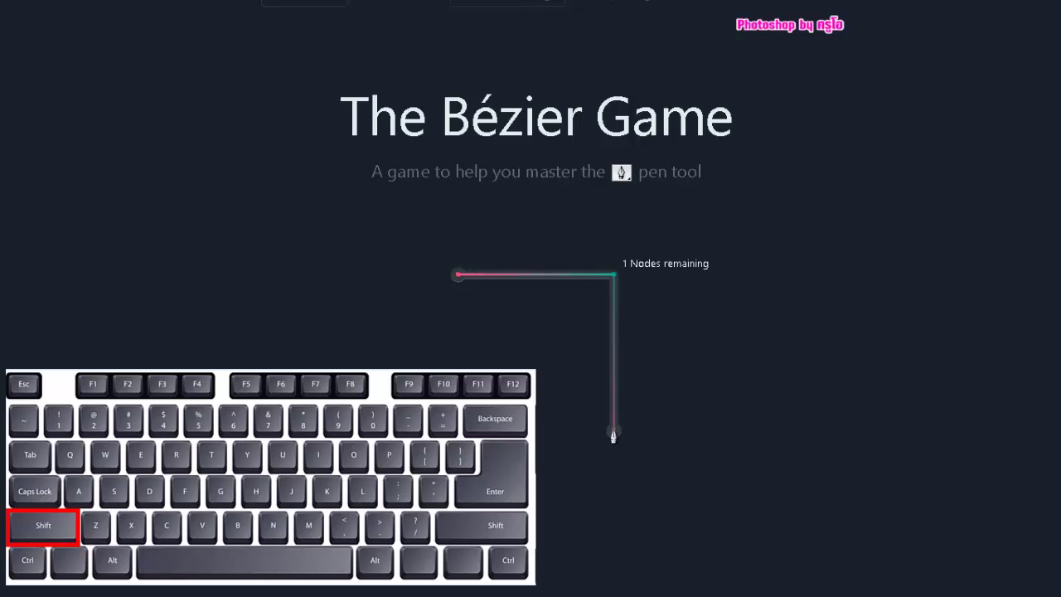
shift+click(613, 433)
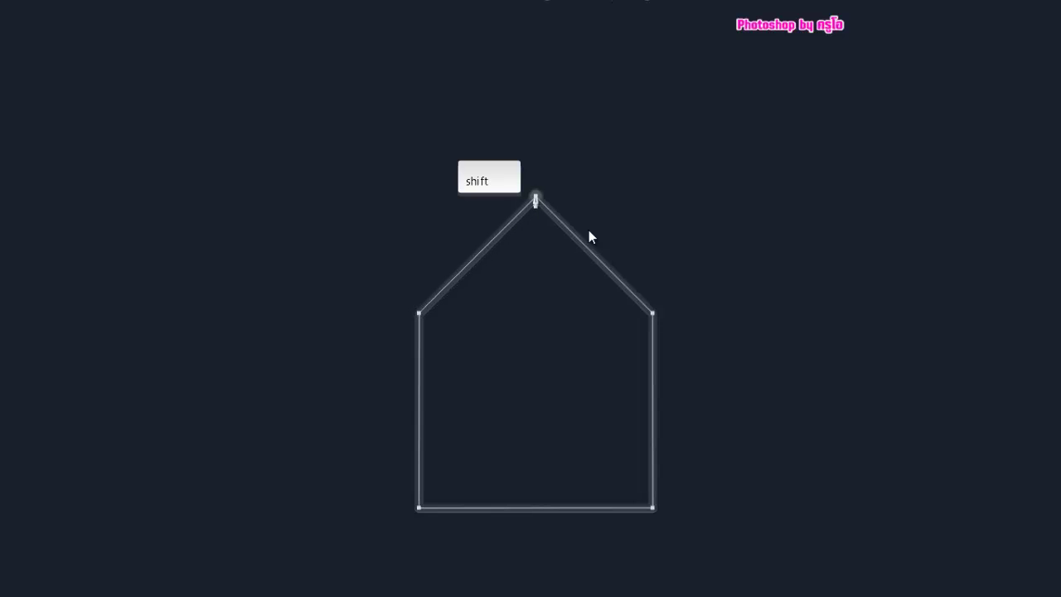
- Trace the house outline from the apex through eaves and corners back to the apex
click(536, 197)
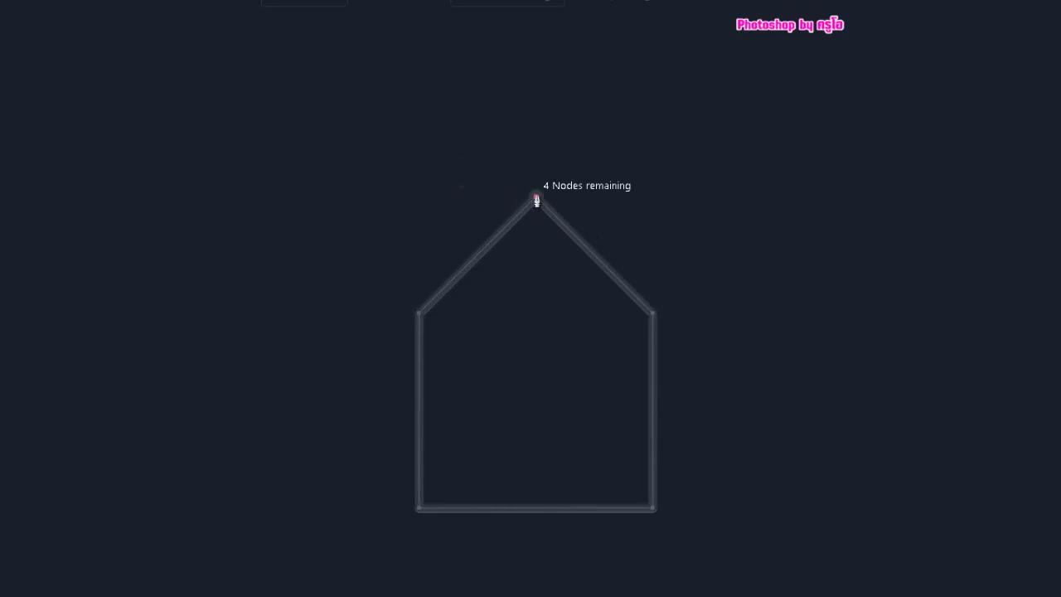
click(652, 316)
click(653, 507)
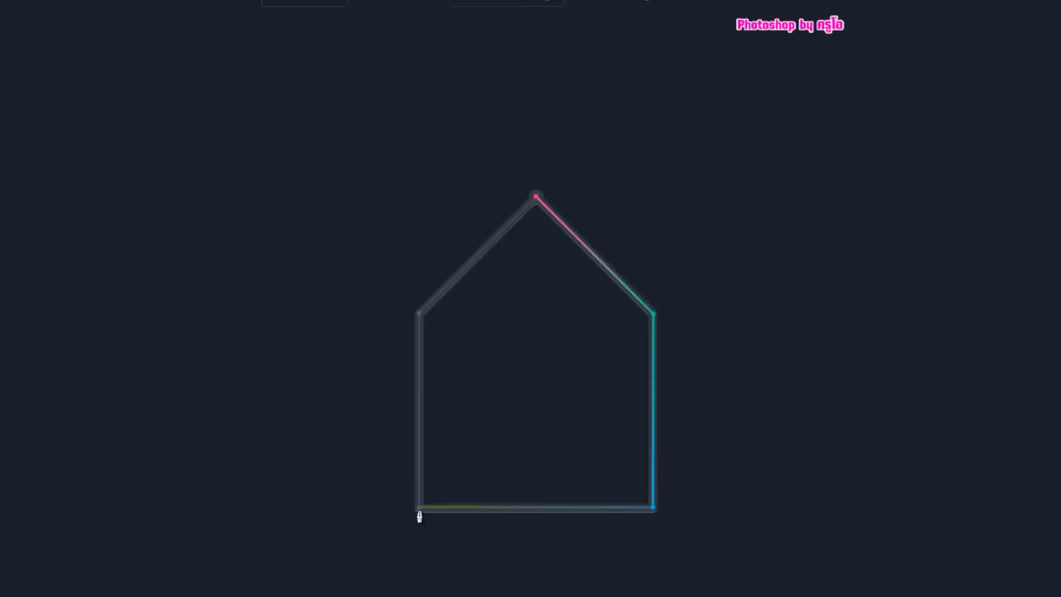
click(419, 507)
click(420, 317)
click(536, 198)
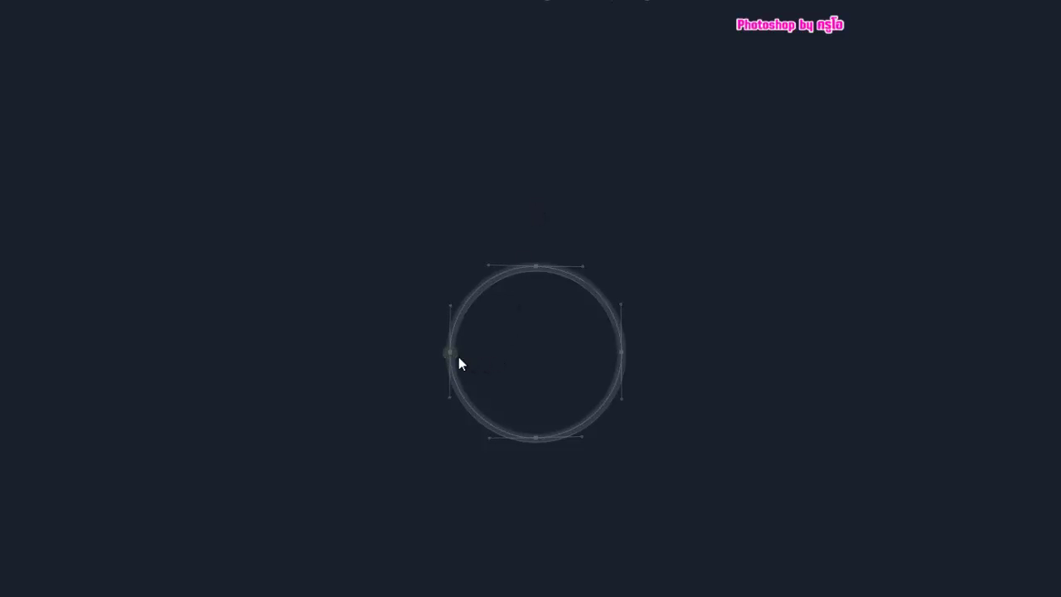
- Close a four-node smooth path around the circle, then begin the heart level's first curve
drag(451, 352, 451, 308)
drag(535, 267, 579, 267)
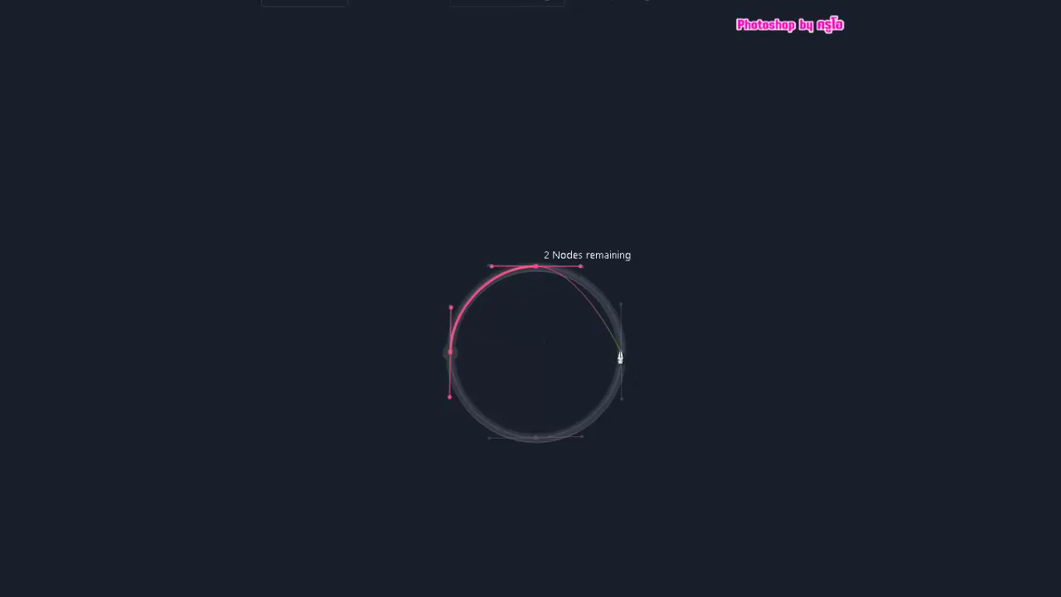
drag(622, 351, 622, 399)
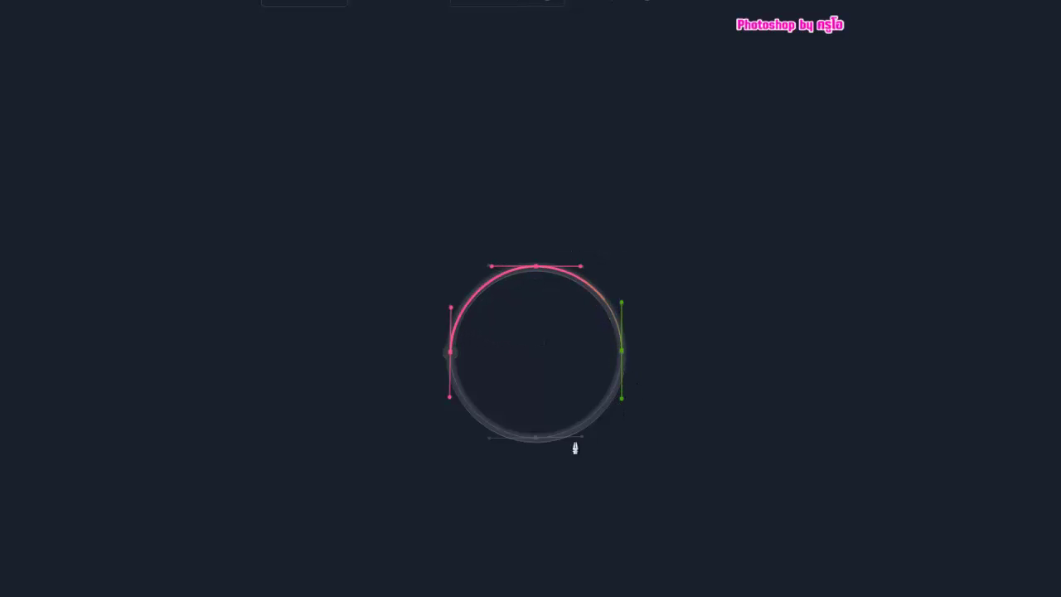
drag(538, 438, 490, 438)
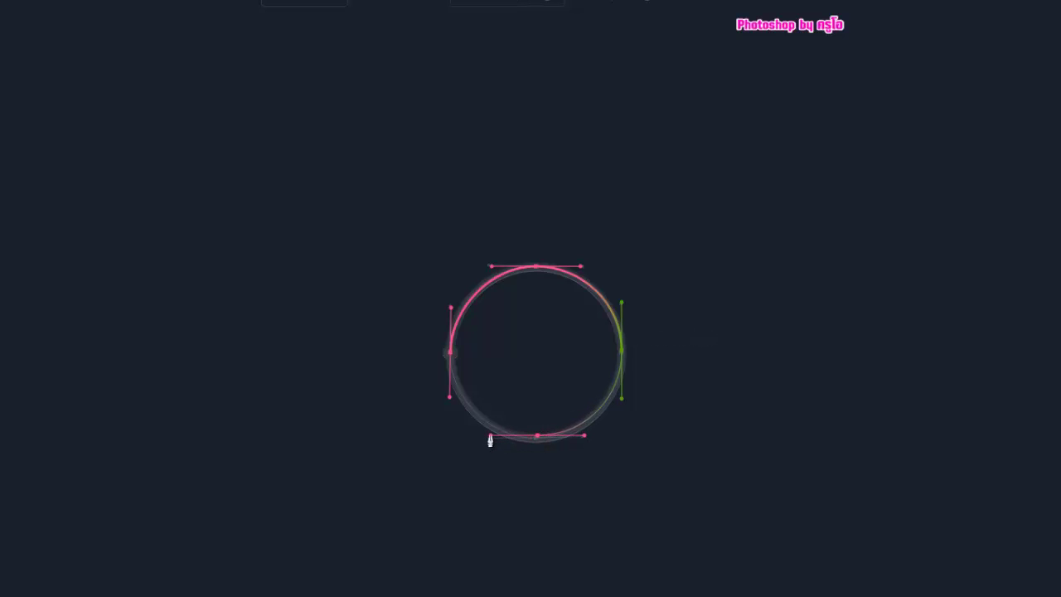
click(449, 356)
mouse_move(534, 291)
mouse_down()
mouse_move(647, 386)
mouse_move(650, 205)
mouse_up()
key(alt)
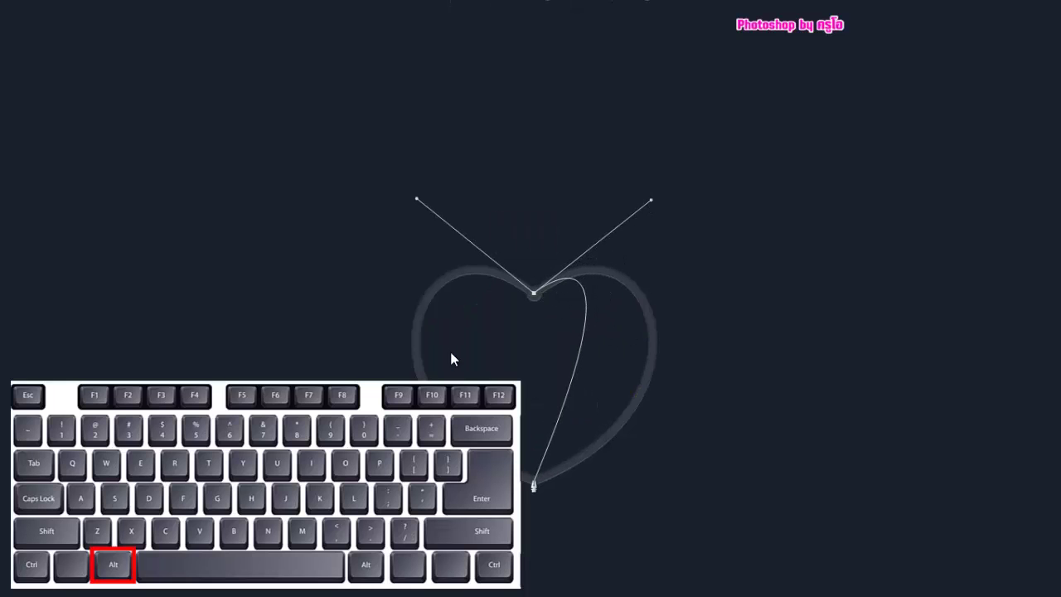
- Trace the heart with broken-handle curved nodes at its top notch and bottom tip, closing the path
mouse_move(534, 481)
mouse_down()
mouse_move(337, 561)
mouse_move(339, 407)
mouse_up()
key(alt)
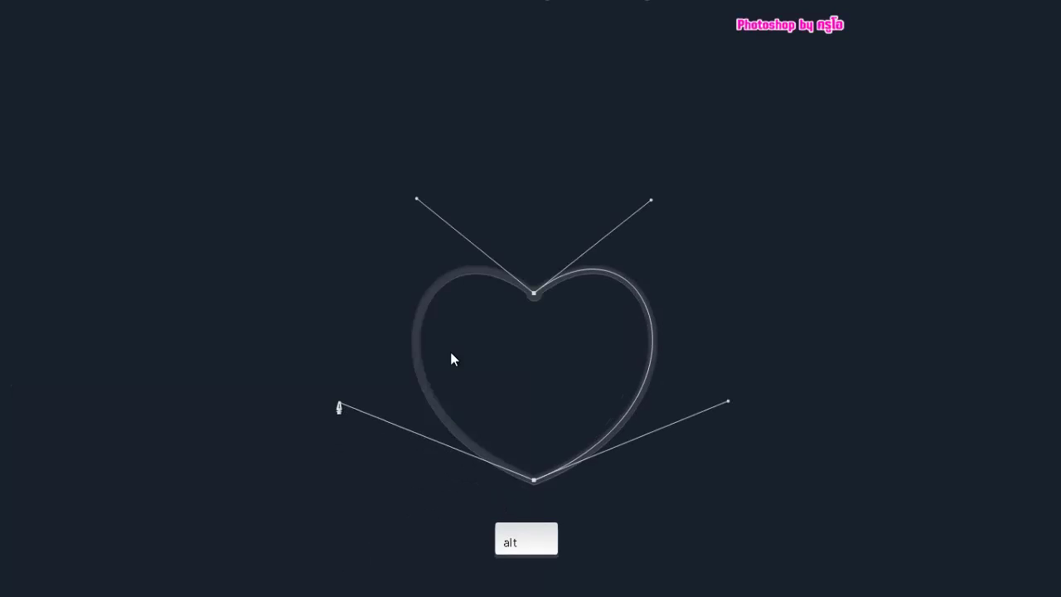
click(534, 295)
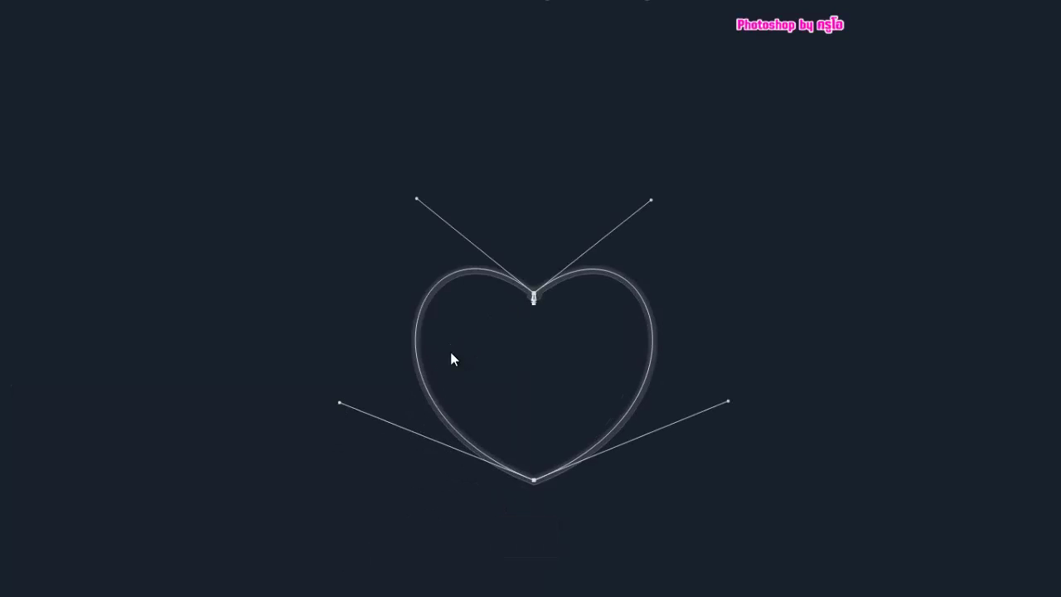
click(531, 295)
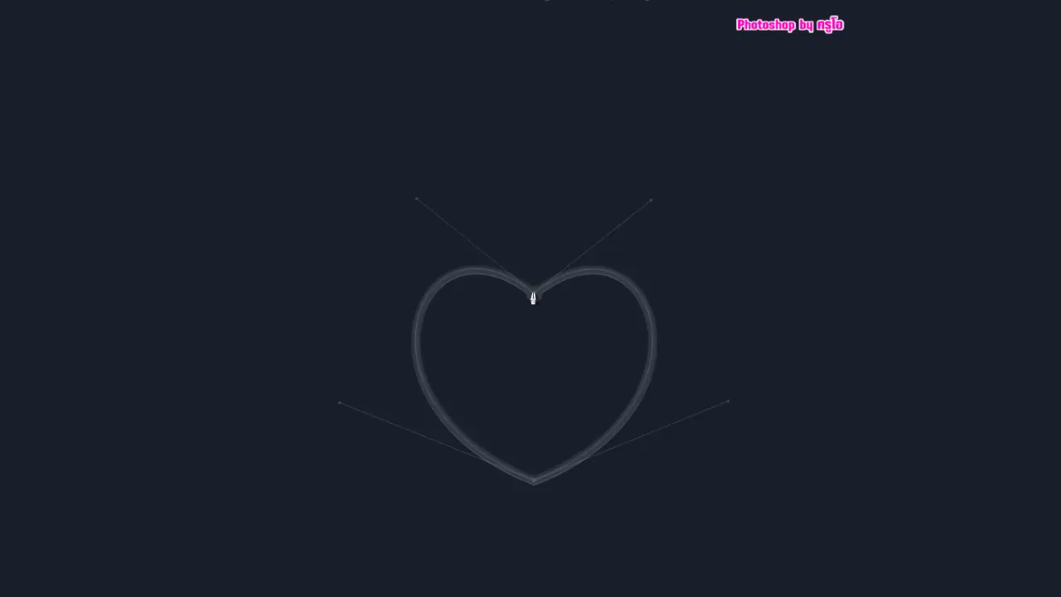
mouse_move(533, 295)
mouse_down()
mouse_move(651, 392)
mouse_move(636, 271)
mouse_move(652, 210)
mouse_up()
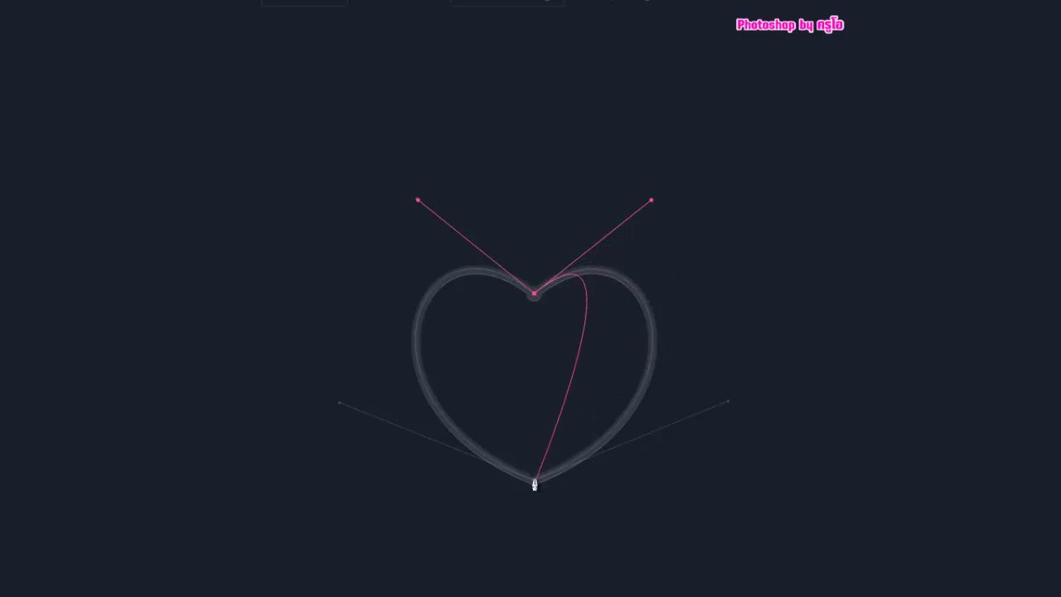
mouse_move(535, 480)
mouse_down()
mouse_move(339, 407)
mouse_move(324, 479)
mouse_move(348, 542)
mouse_move(346, 534)
mouse_move(320, 561)
mouse_move(346, 564)
mouse_move(353, 547)
mouse_move(325, 550)
mouse_move(337, 564)
mouse_move(348, 559)
mouse_move(321, 500)
mouse_move(336, 406)
mouse_up()
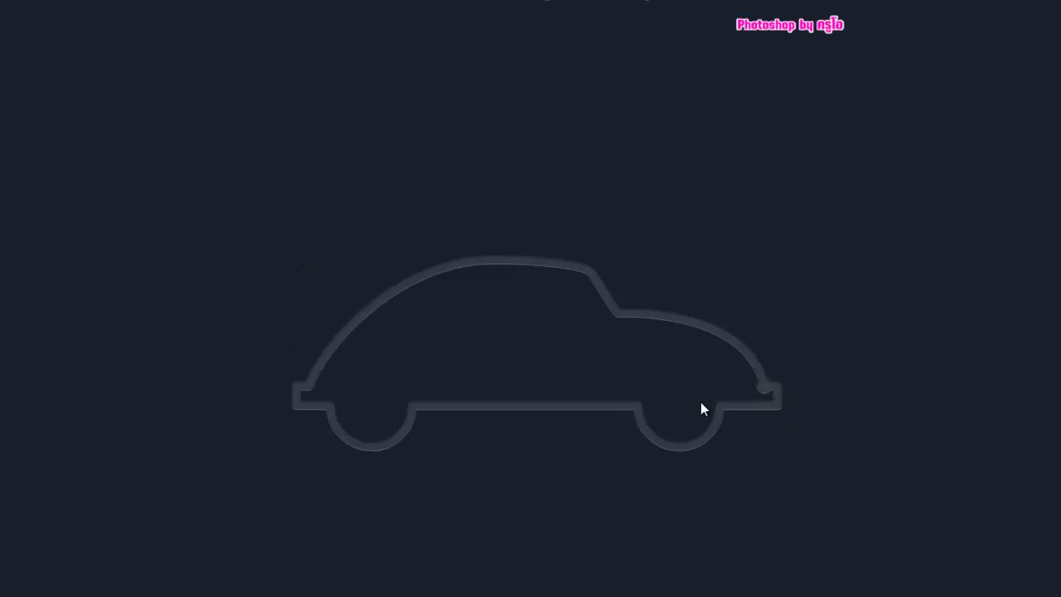
- Place car-outline nodes at the rear, both rear bumper corners, and along the bottom toward the rear wheel
click(765, 387)
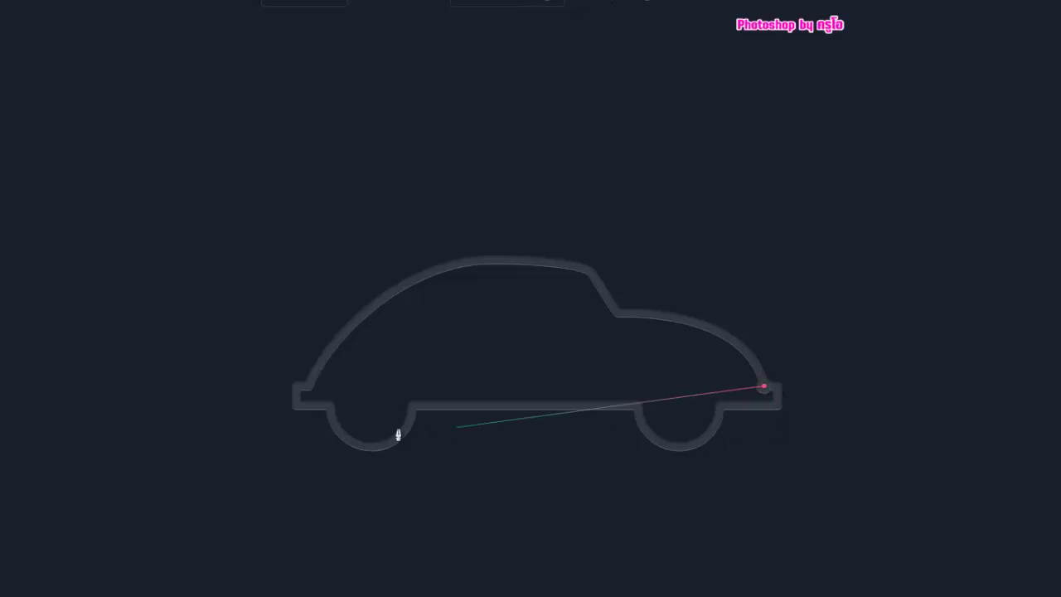
click(777, 387)
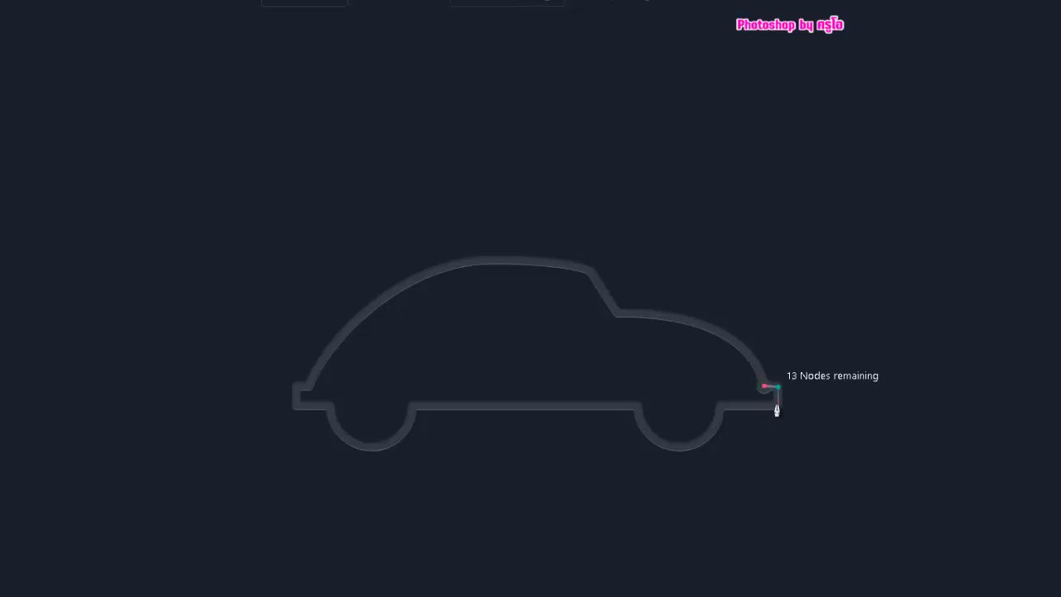
click(778, 404)
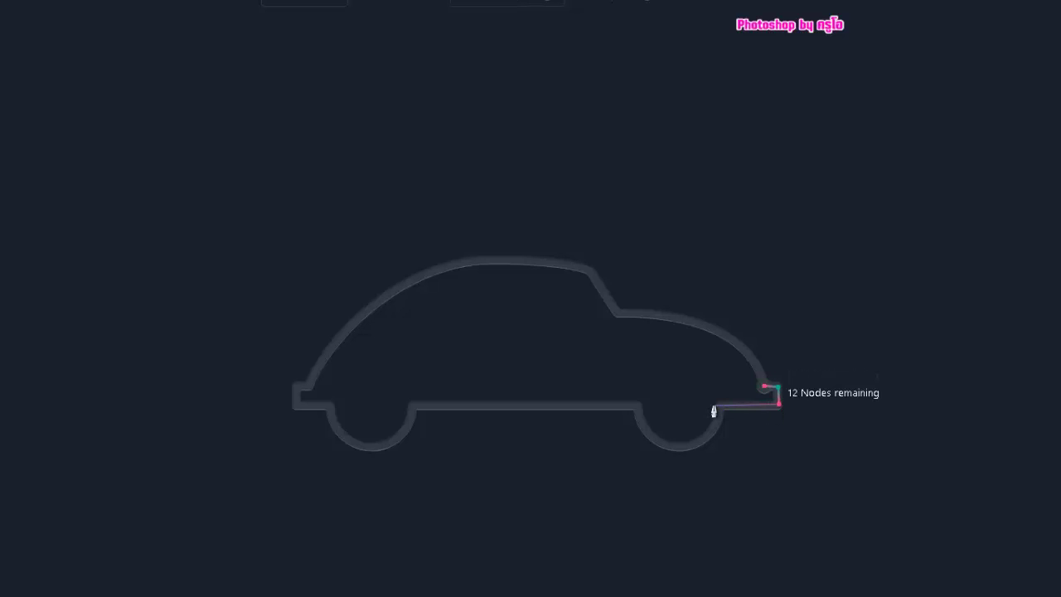
click(722, 406)
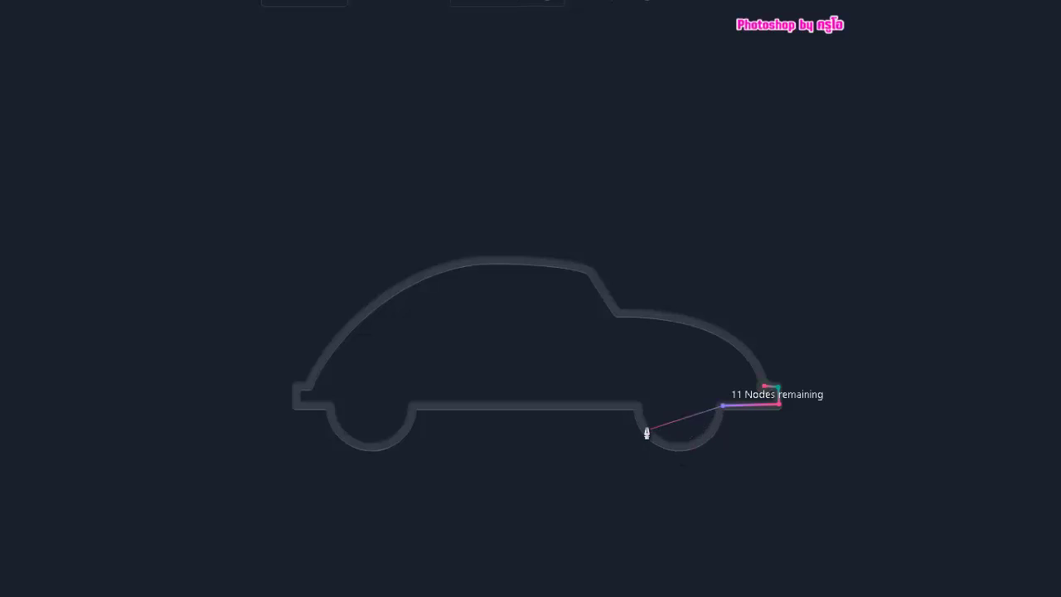